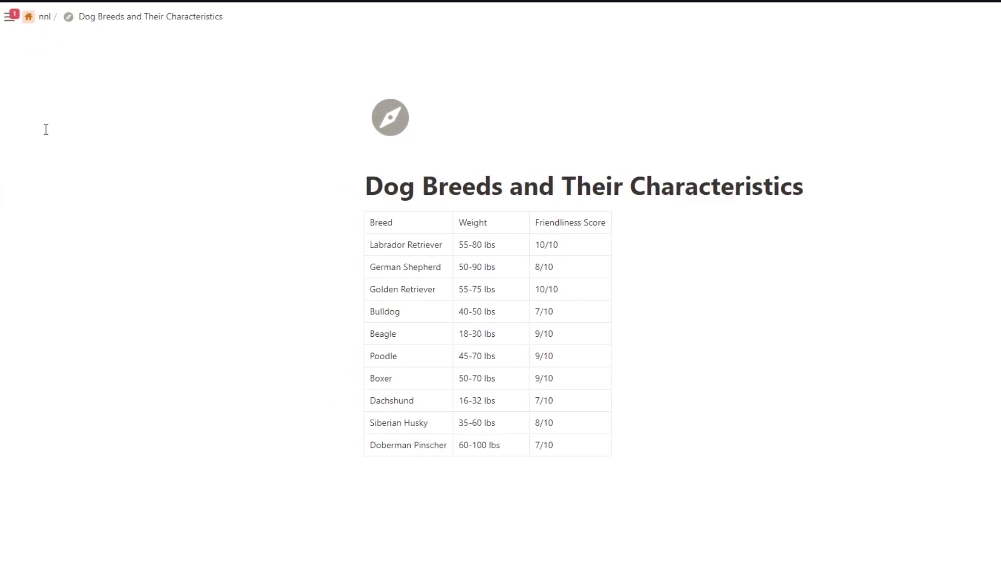
Pin the sidebar open and create a blank page under the nnl teamspace.
{"action": "left_click", "coordinate": [13, 15]}
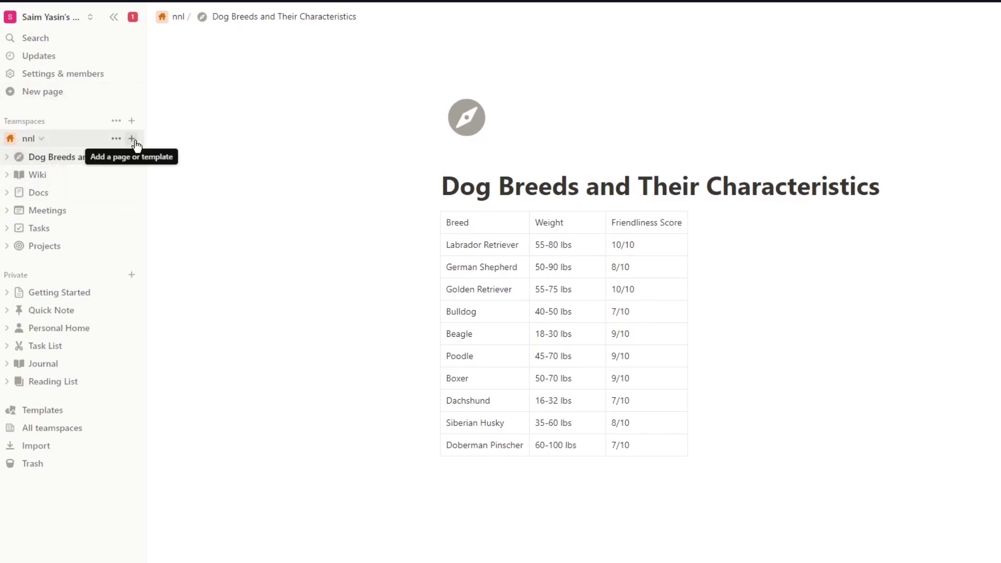
{"action": "left_click", "coordinate": [134, 139]}
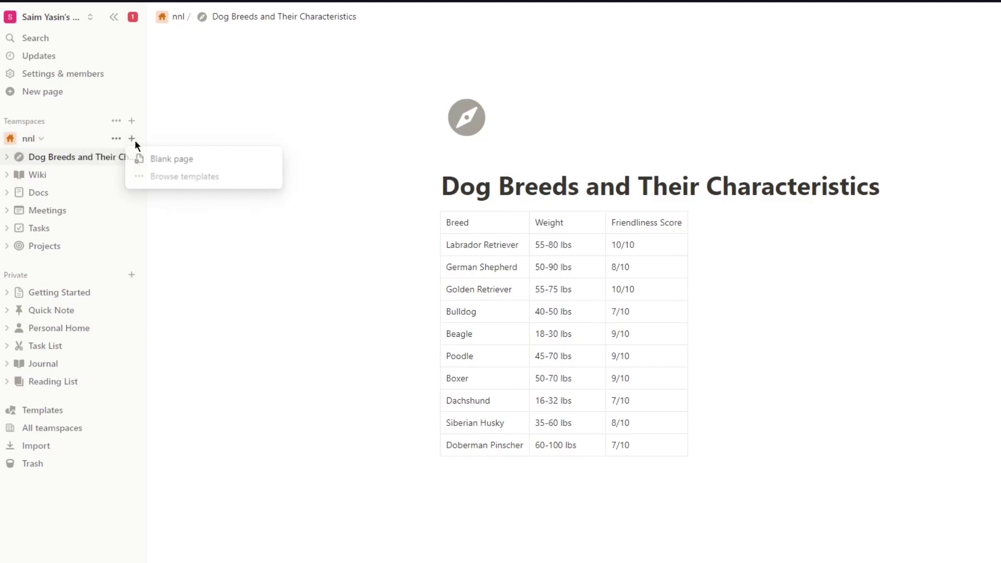
{"action": "left_click", "coordinate": [200, 152]}
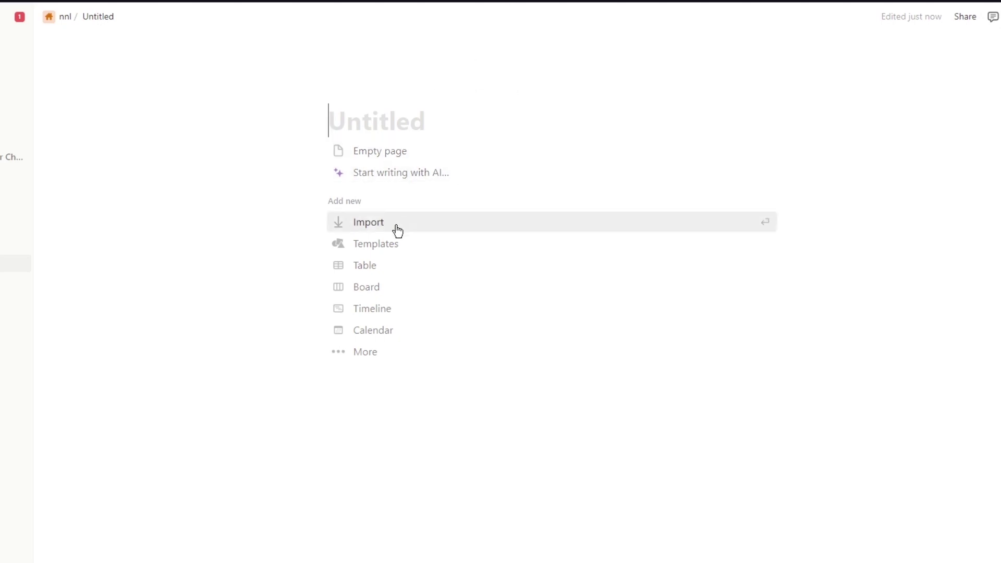
{"action": "left_click", "coordinate": [398, 231]}
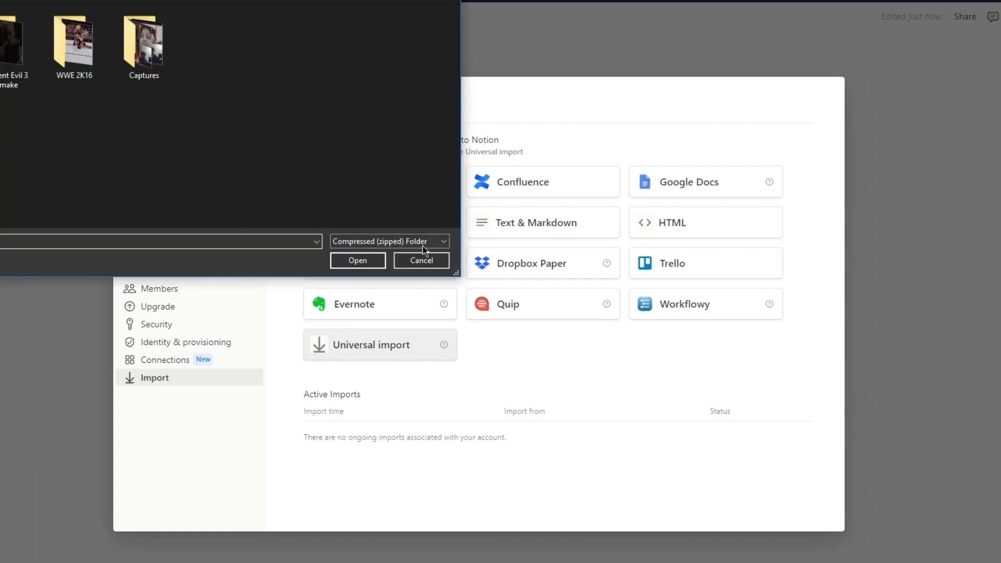
{"action": "left_click", "coordinate": [416, 261]}
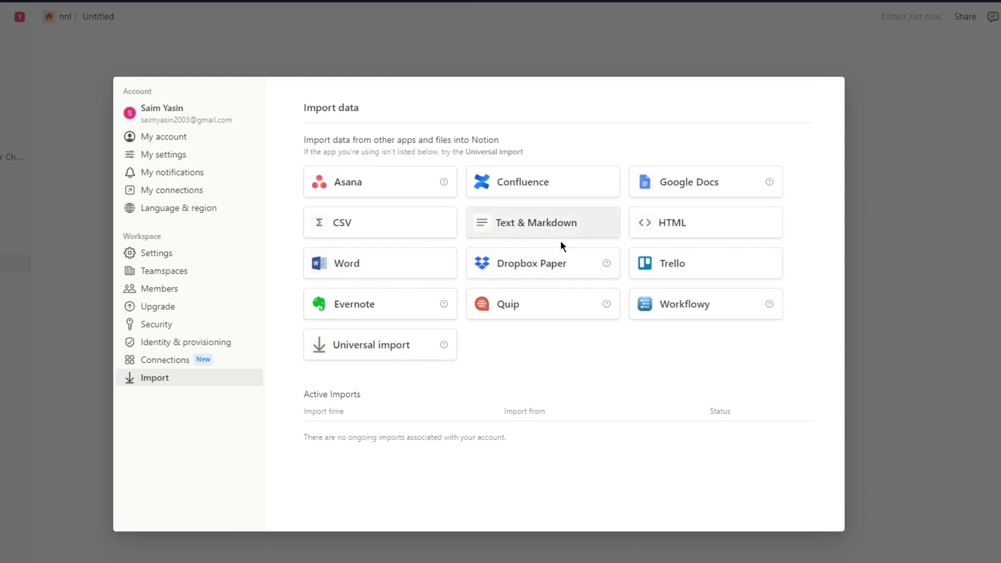
{"action": "left_click", "coordinate": [369, 312]}
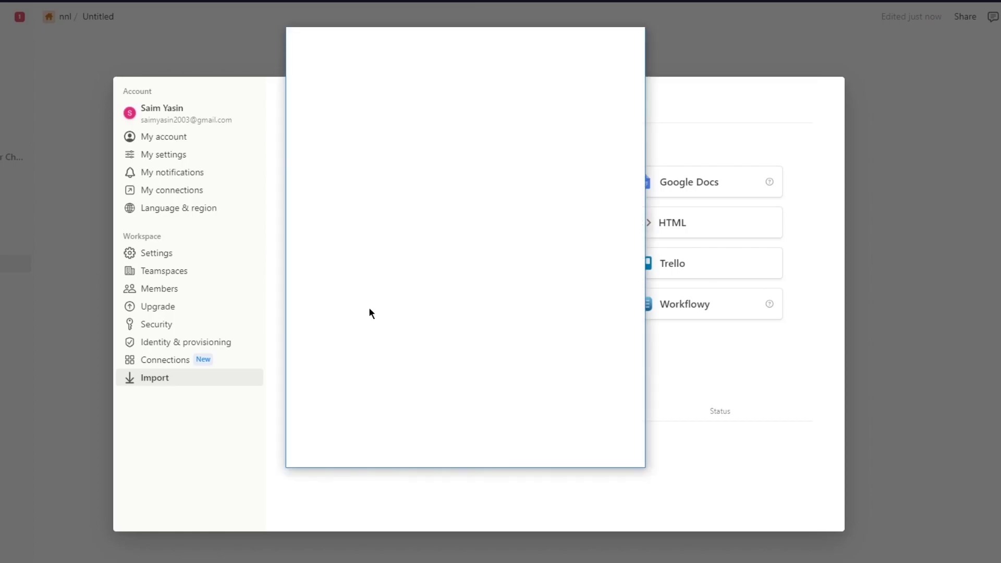
{"action": "left_click", "coordinate": [629, 41]}
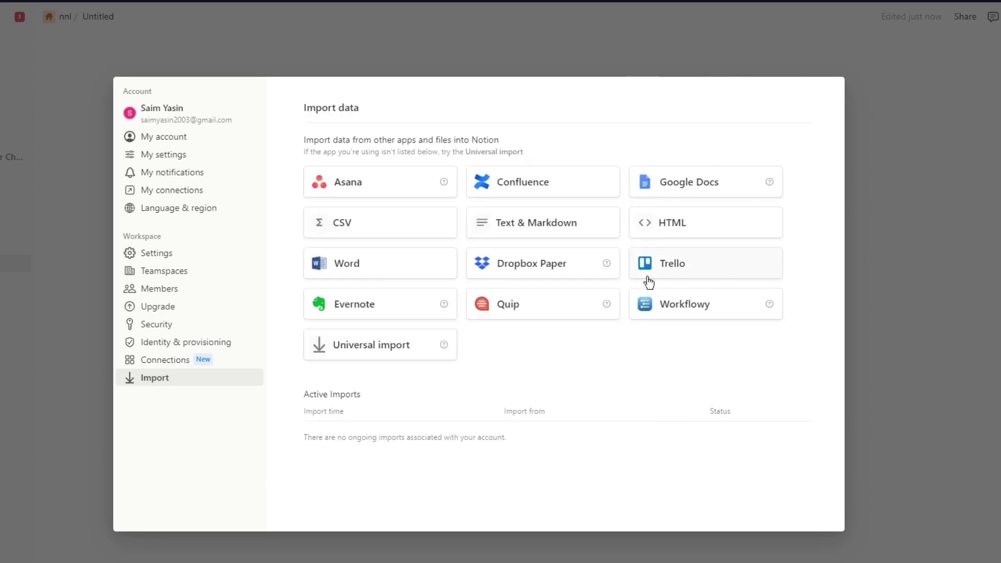
{"action": "left_click", "coordinate": [644, 276]}
{"action": "left_click", "coordinate": [629, 41]}
{"action": "left_click", "coordinate": [415, 170]}
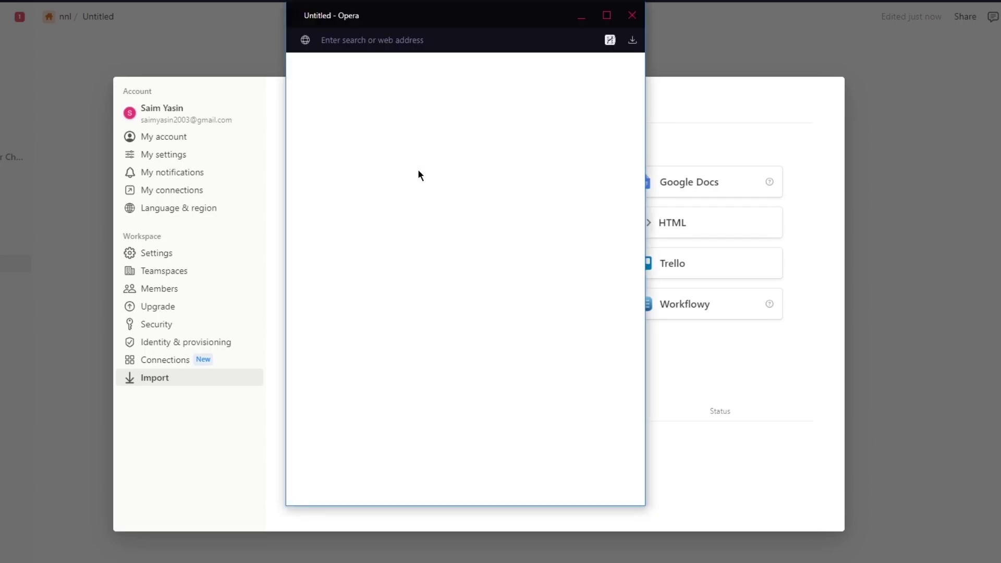
{"action": "left_click", "coordinate": [632, 15]}
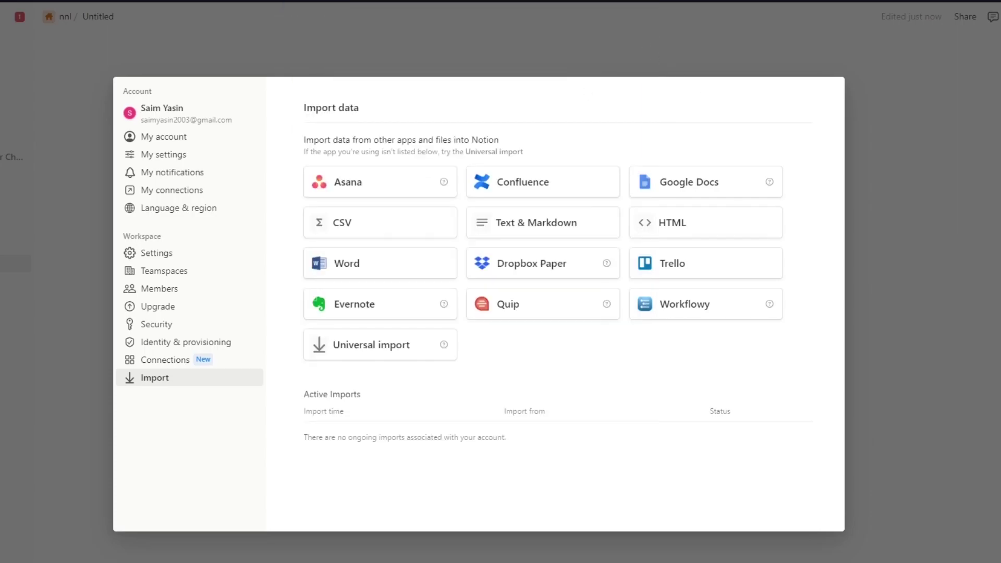
{"action": "left_click", "coordinate": [911, 277]}
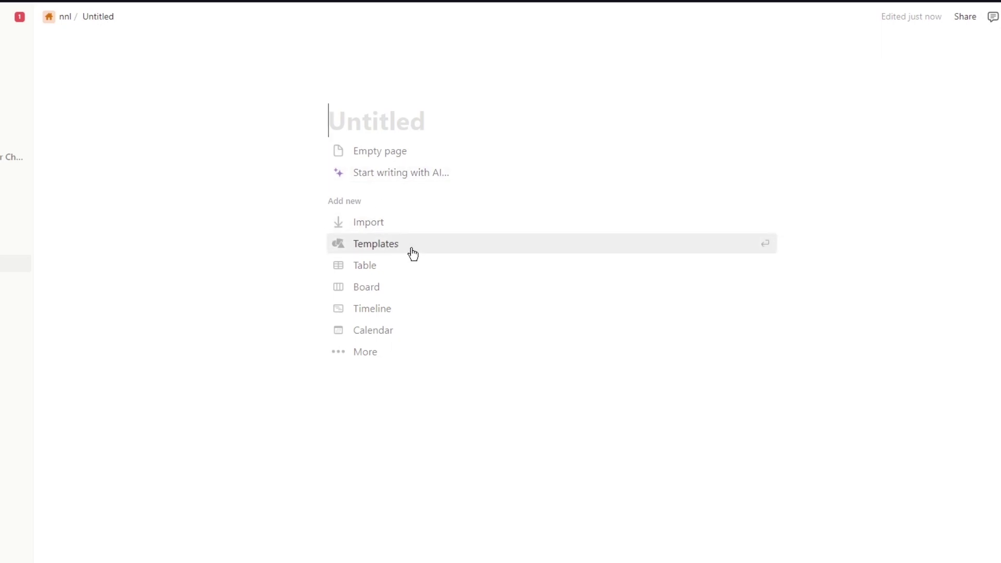
{"action": "left_click", "coordinate": [364, 245]}
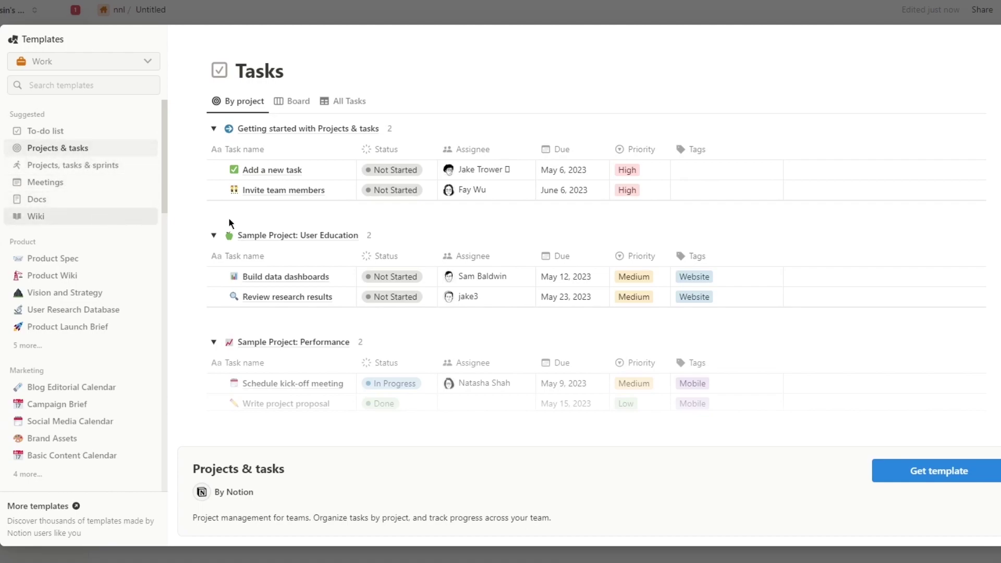
{"action": "left_click", "coordinate": [86, 86]}
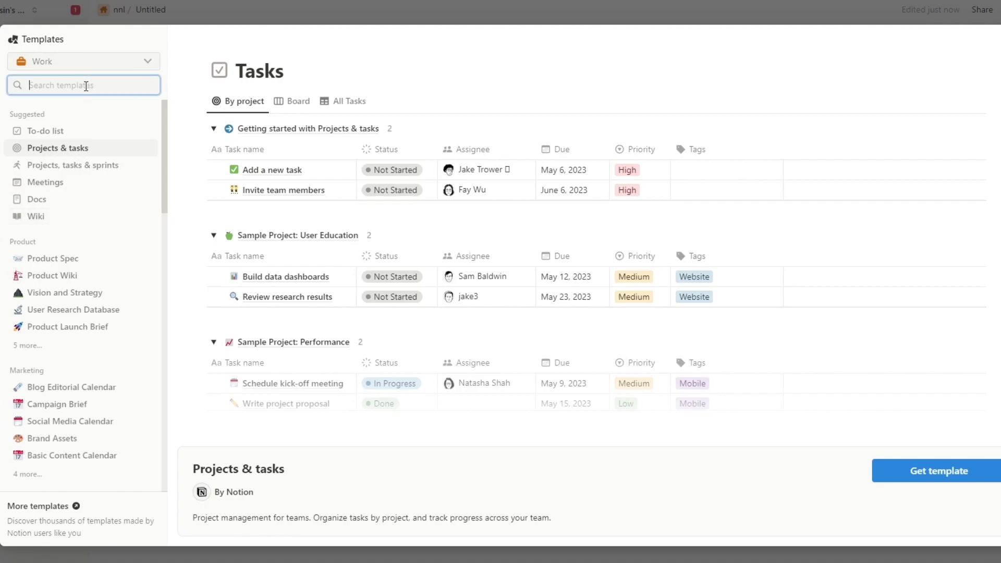
{"action": "type", "text": "timet"}
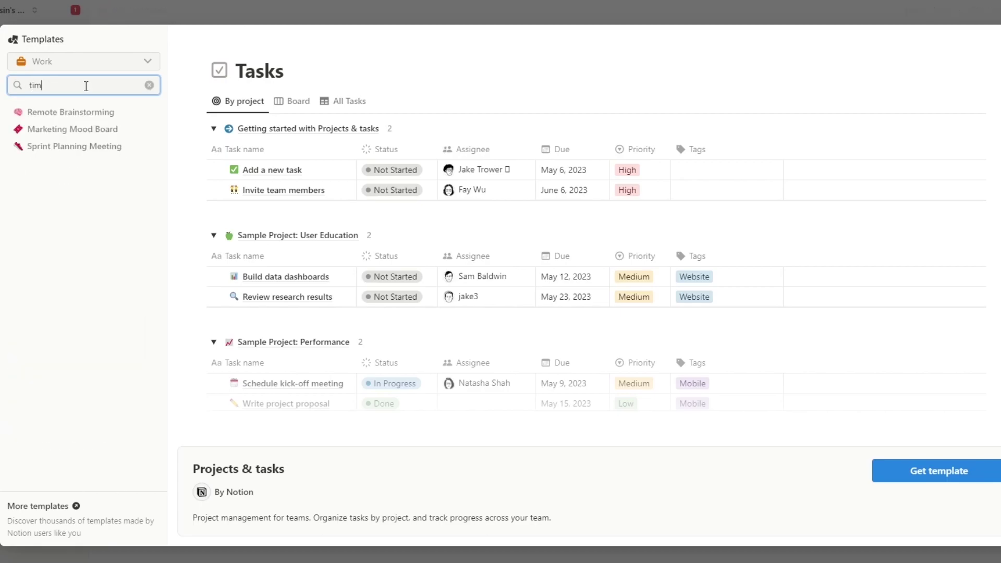
{"action": "type", "text": "ble"}
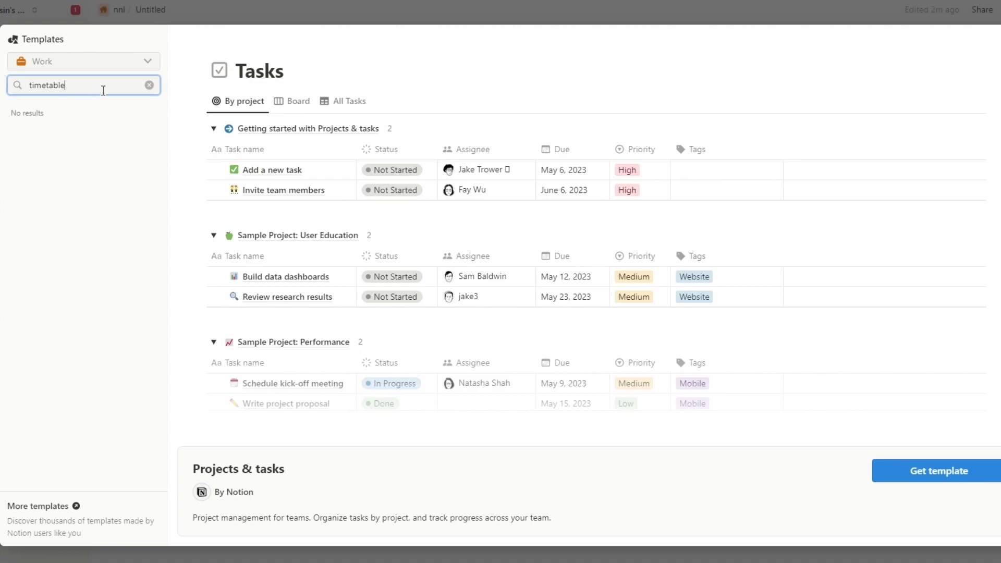
{"action": "left_click", "coordinate": [112, 61]}
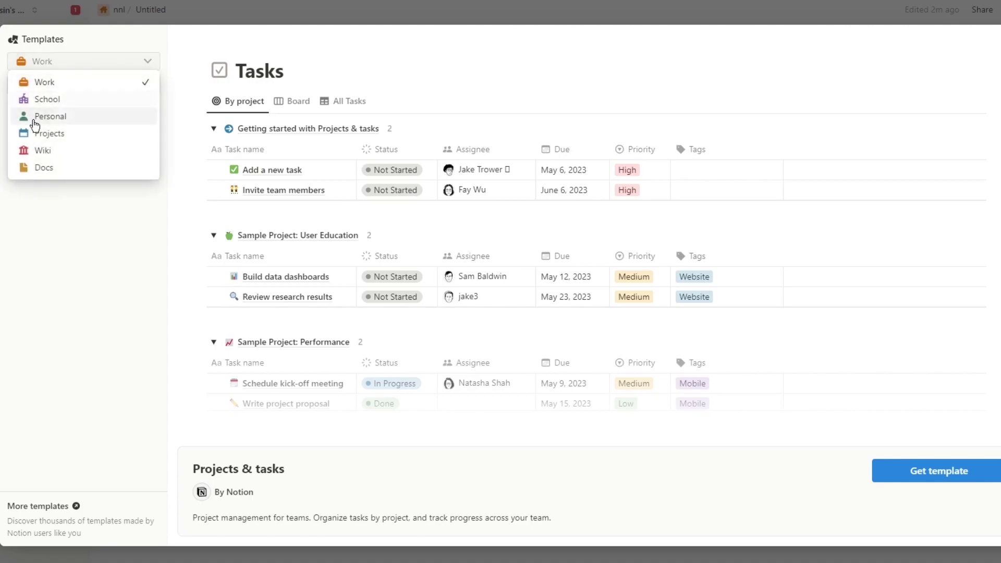
{"action": "left_click", "coordinate": [45, 168]}
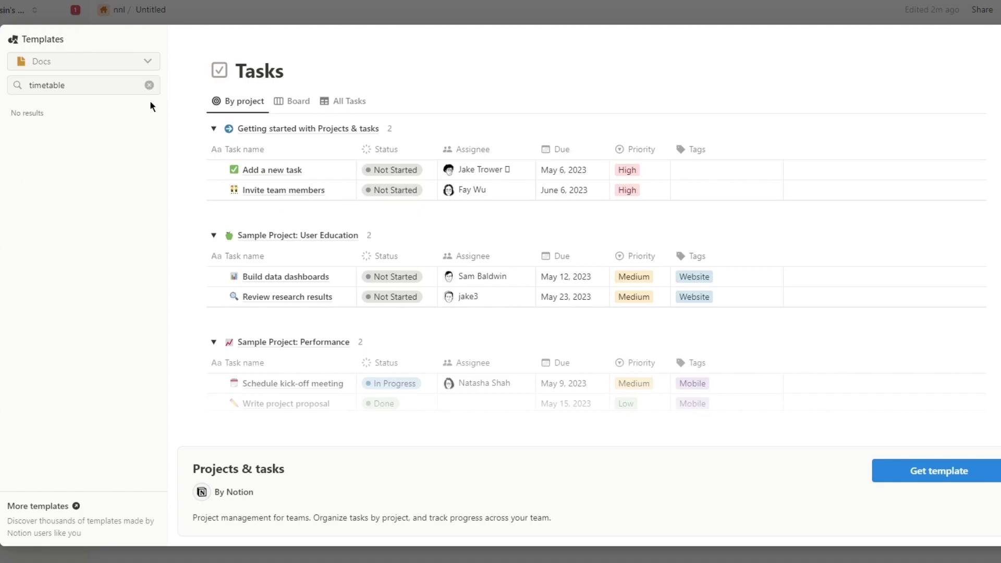
{"action": "left_click", "coordinate": [150, 84]}
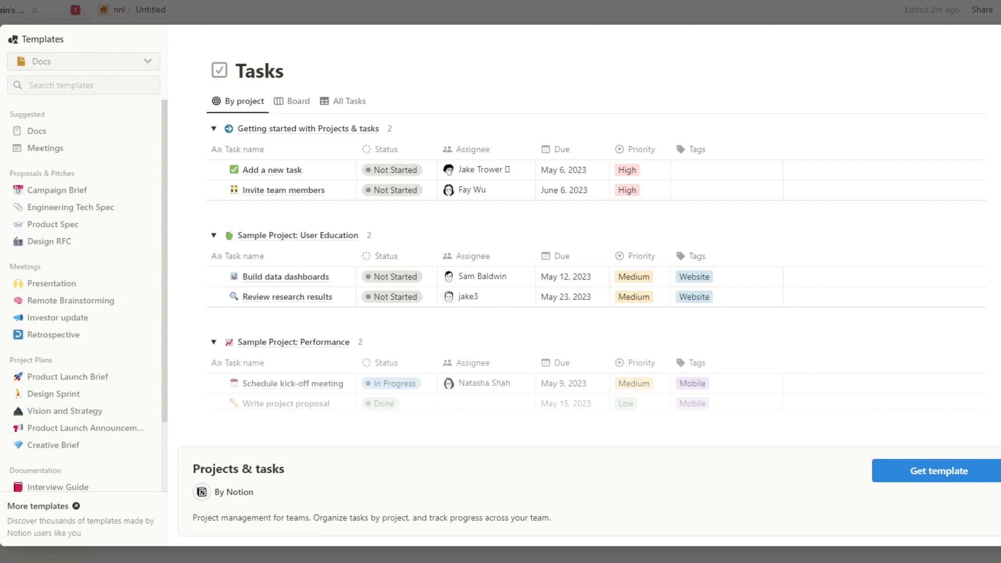
{"action": "key", "text": "Escape"}
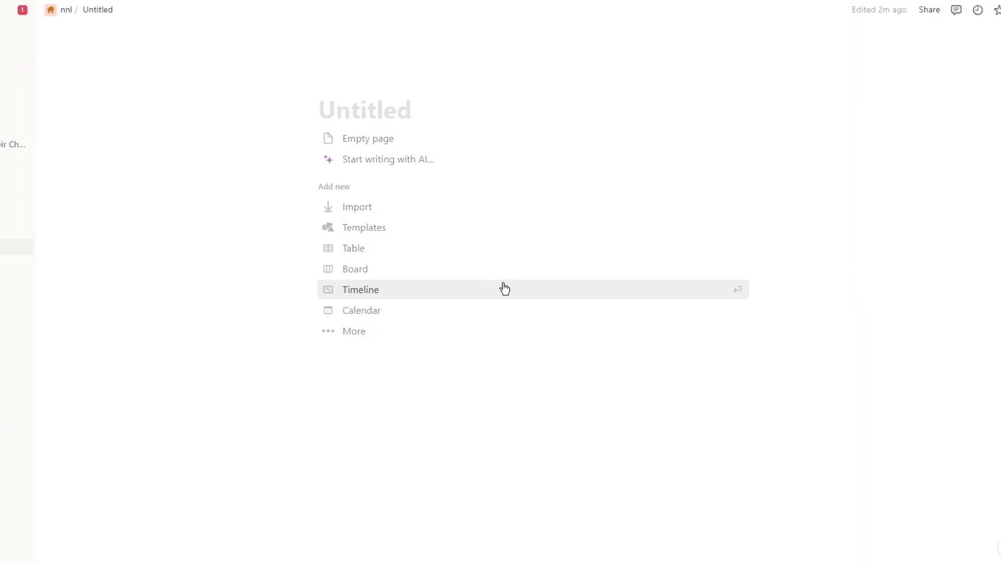
Turn the page into a calendar view linked to the Recipes database.
{"action": "key", "text": "Down"}
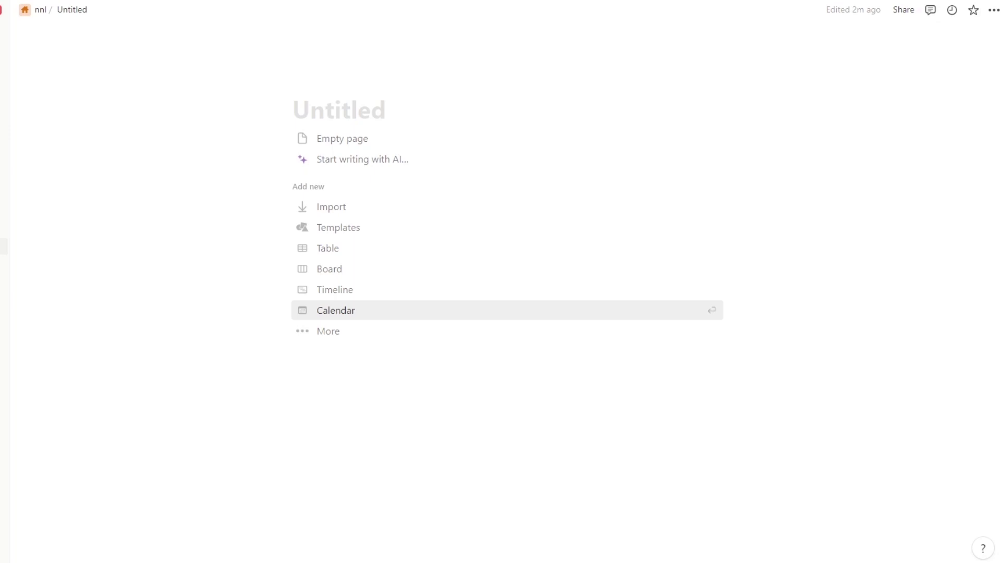
{"action": "left_click", "coordinate": [353, 316]}
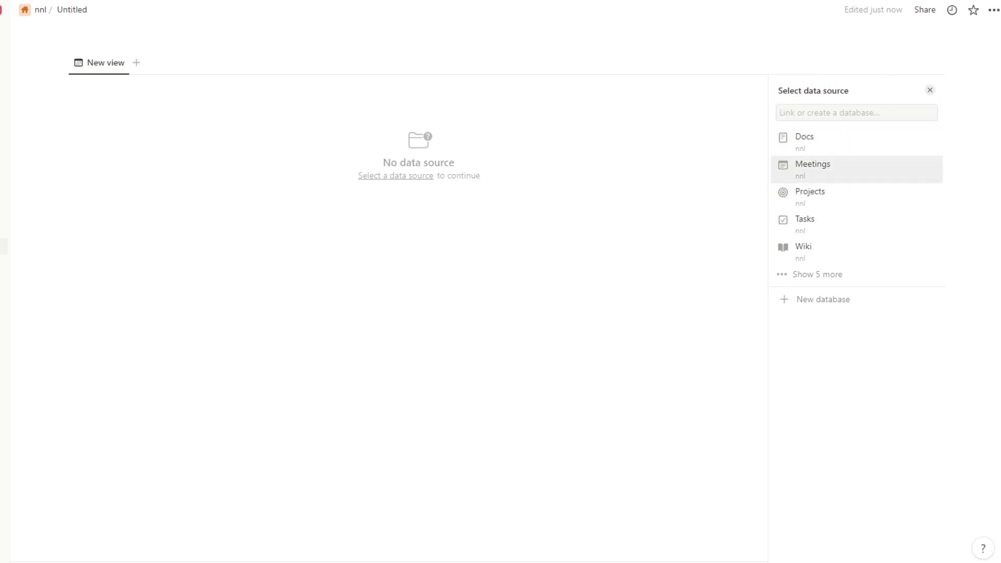
{"action": "left_click", "coordinate": [856, 276]}
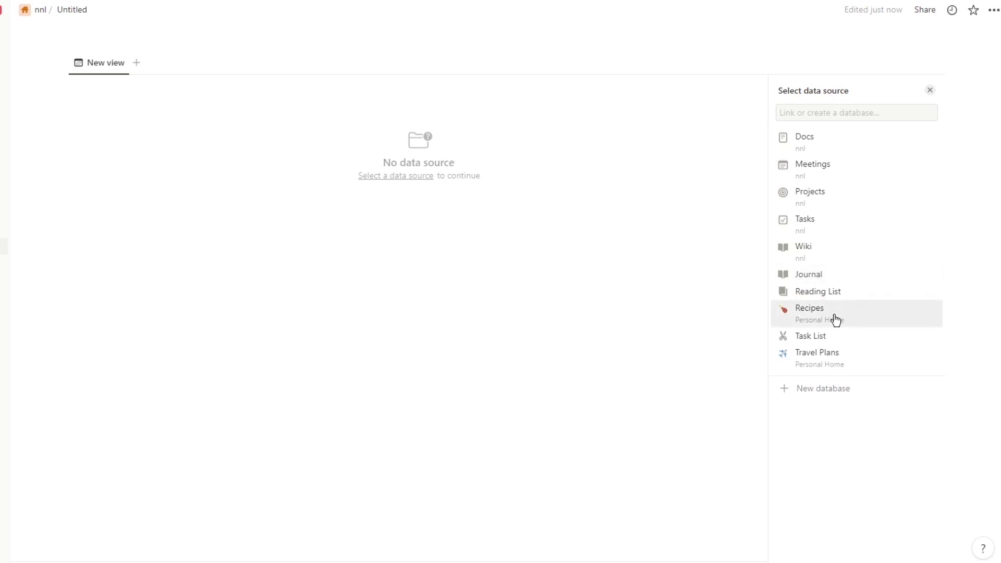
{"action": "left_click", "coordinate": [811, 312]}
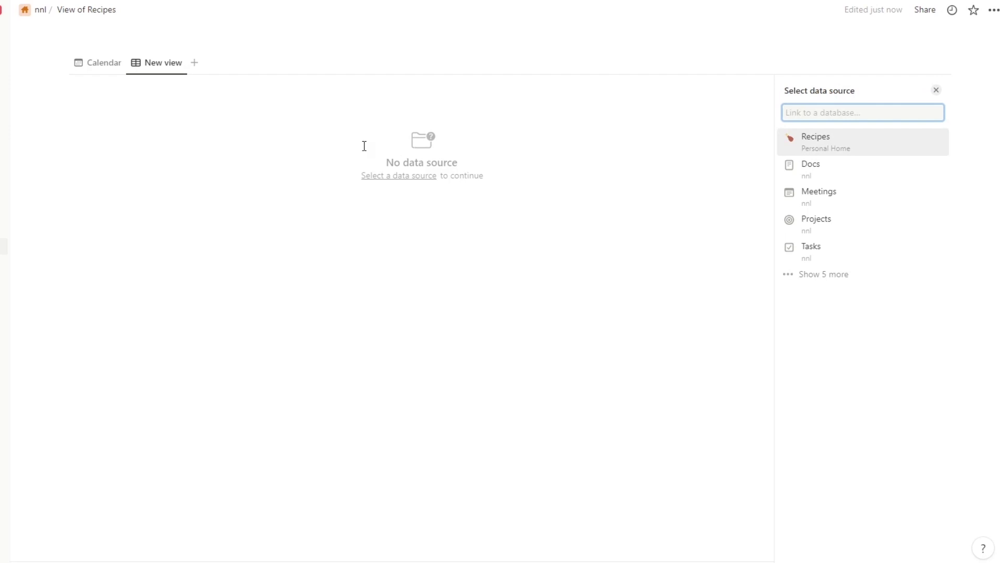
Delete the Calendar view and open the data source picker for the remaining Table view.
{"action": "left_click", "coordinate": [106, 68]}
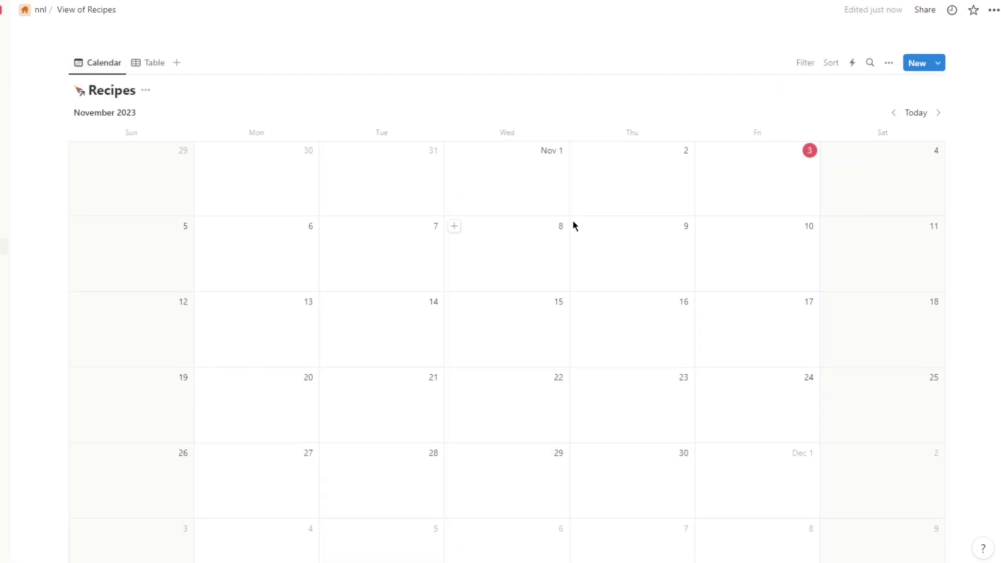
{"action": "left_click", "coordinate": [150, 67]}
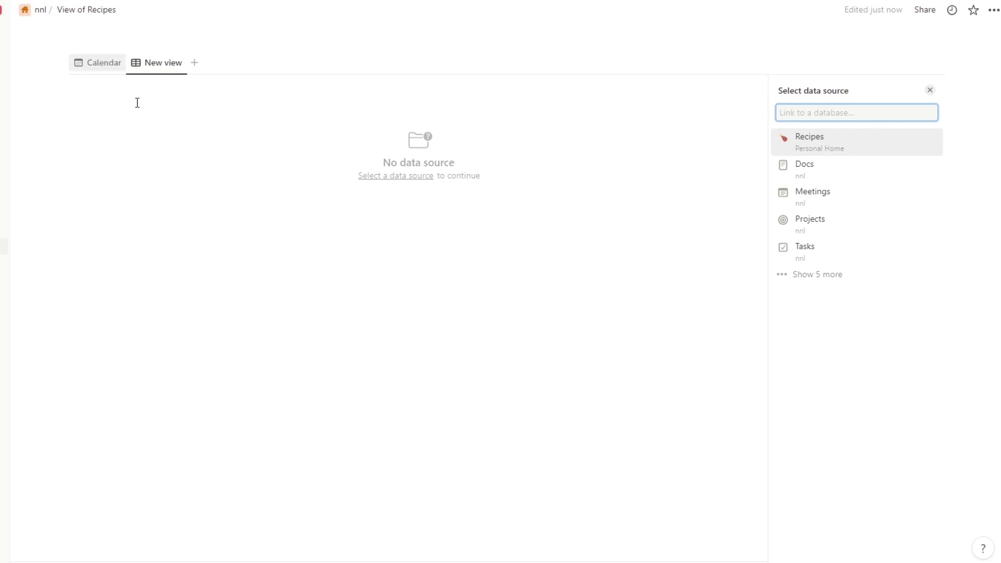
{"action": "right_click", "coordinate": [83, 66]}
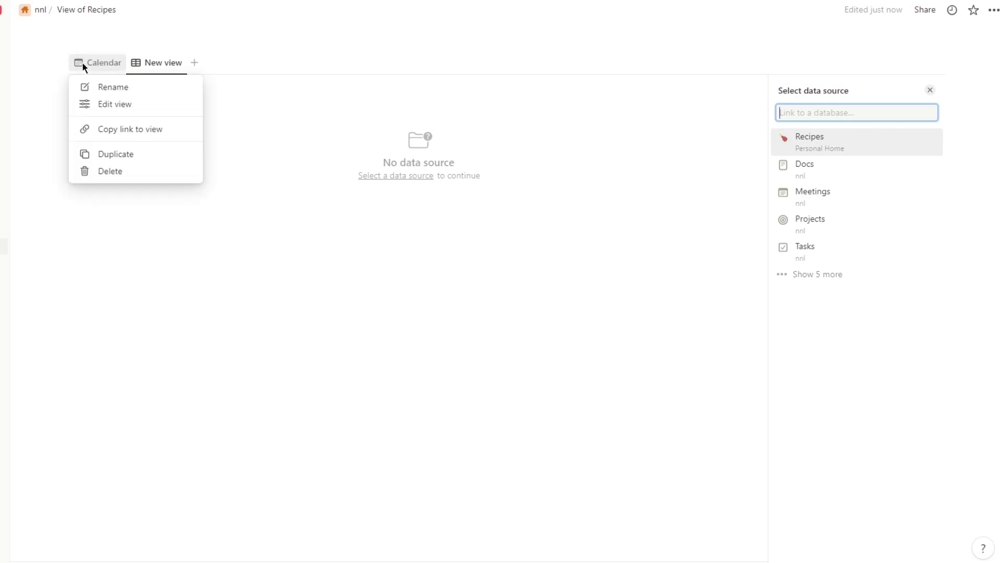
{"action": "left_click", "coordinate": [116, 175]}
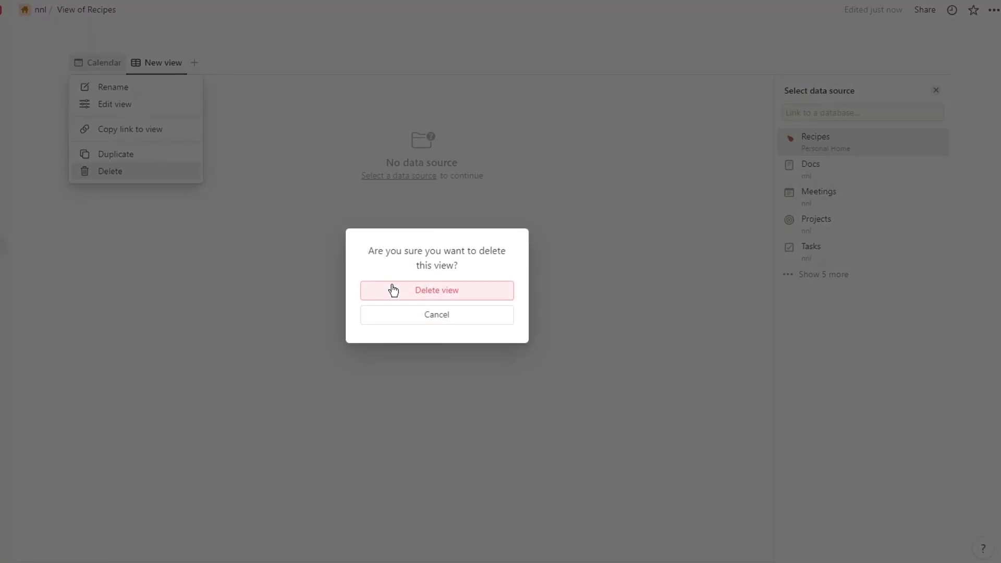
{"action": "left_click", "coordinate": [394, 290]}
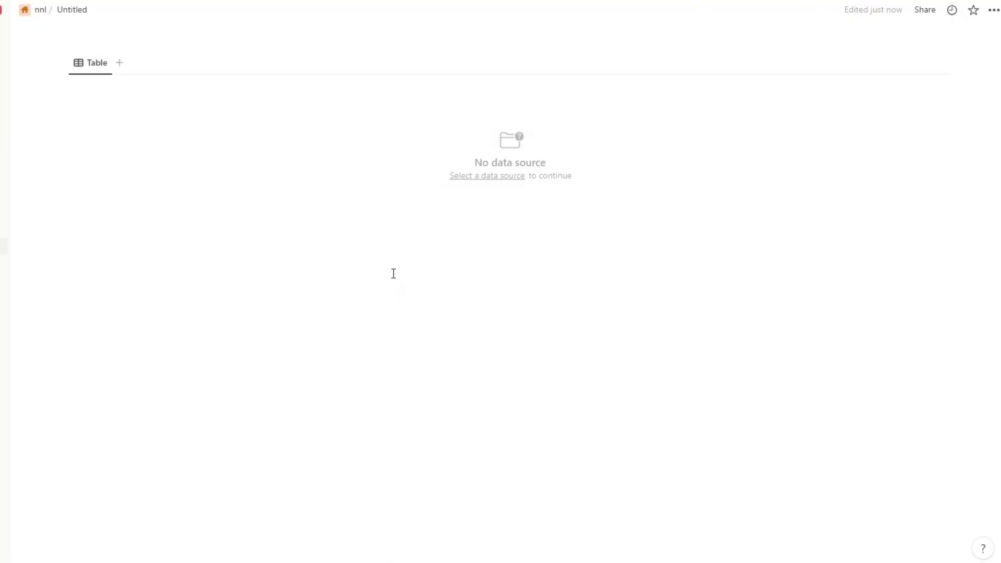
{"action": "right_click", "coordinate": [97, 63]}
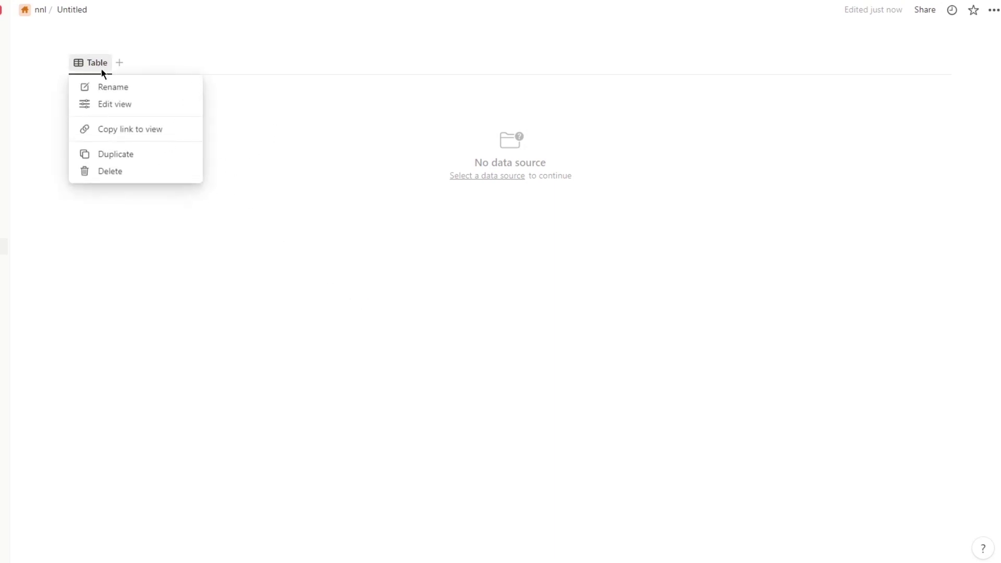
{"action": "left_click", "coordinate": [157, 104]}
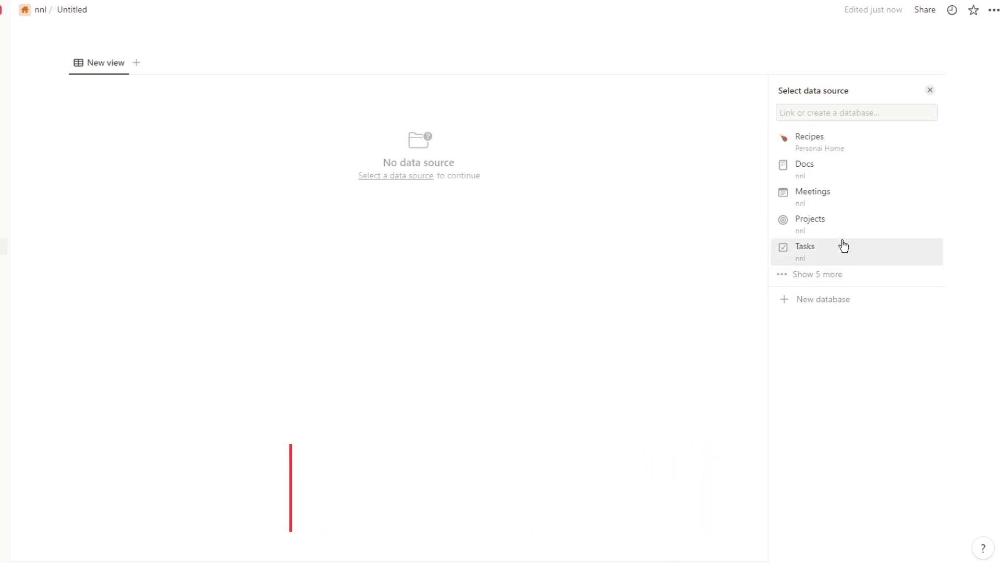
Link the view to Recipes, then add a second table view left without a data source.
{"action": "left_click", "coordinate": [820, 273]}
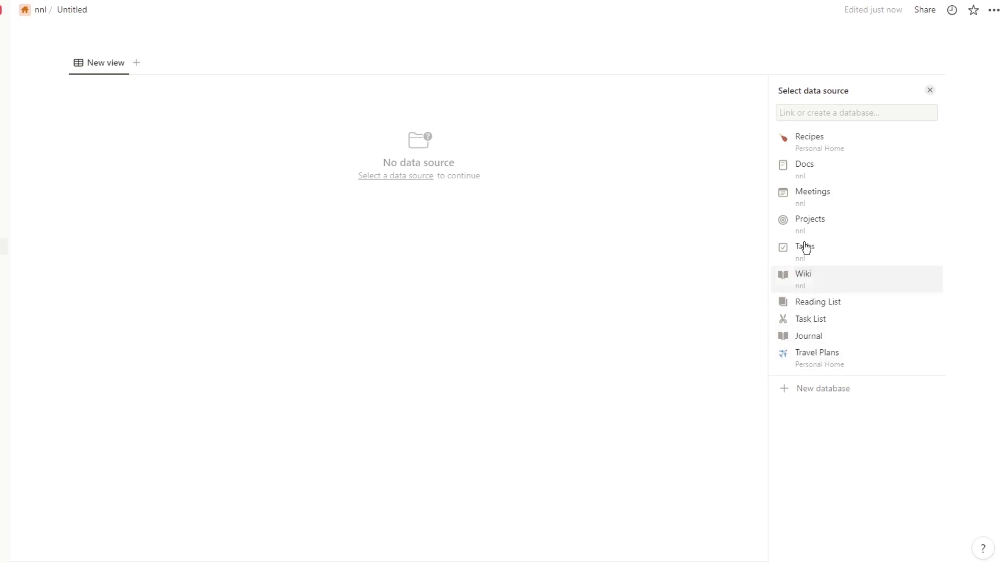
{"action": "left_click", "coordinate": [841, 141]}
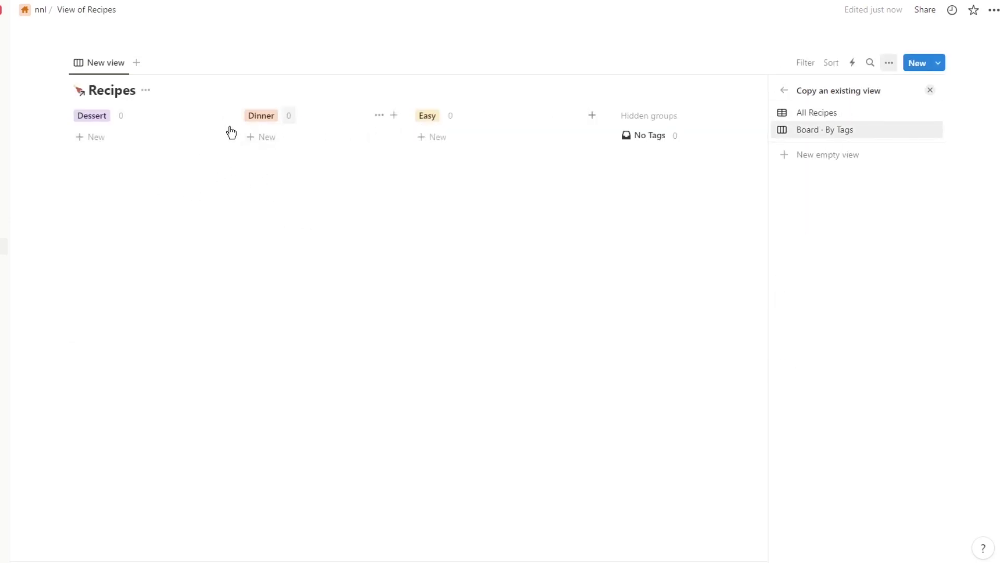
{"action": "left_click", "coordinate": [137, 63]}
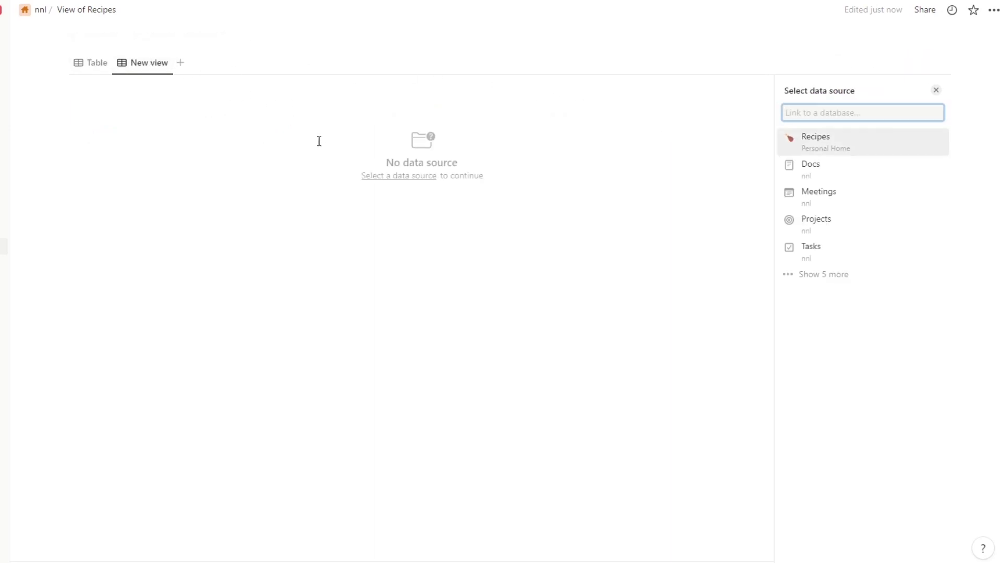
{"action": "left_click", "coordinate": [374, 177]}
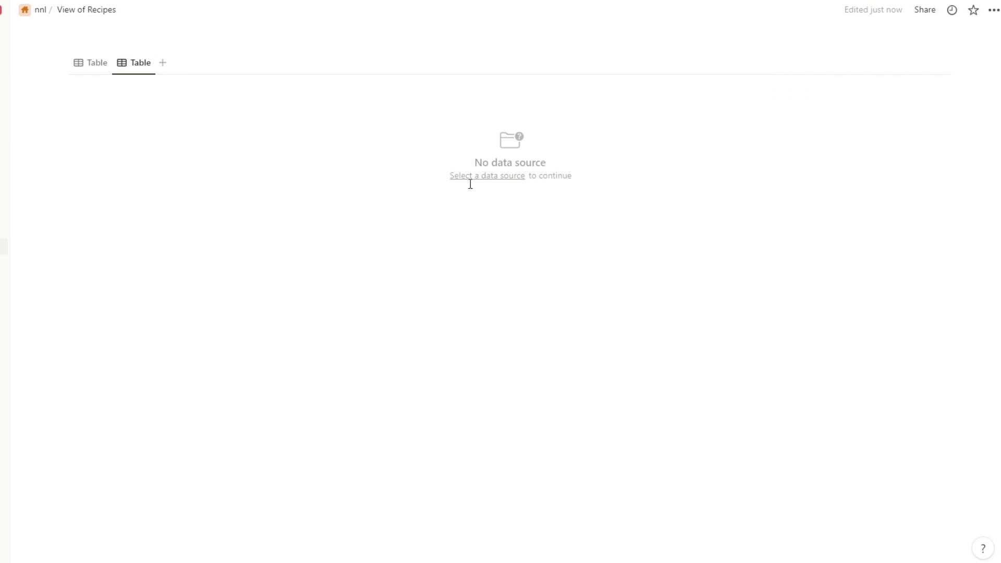
{"action": "left_click", "coordinate": [477, 176]}
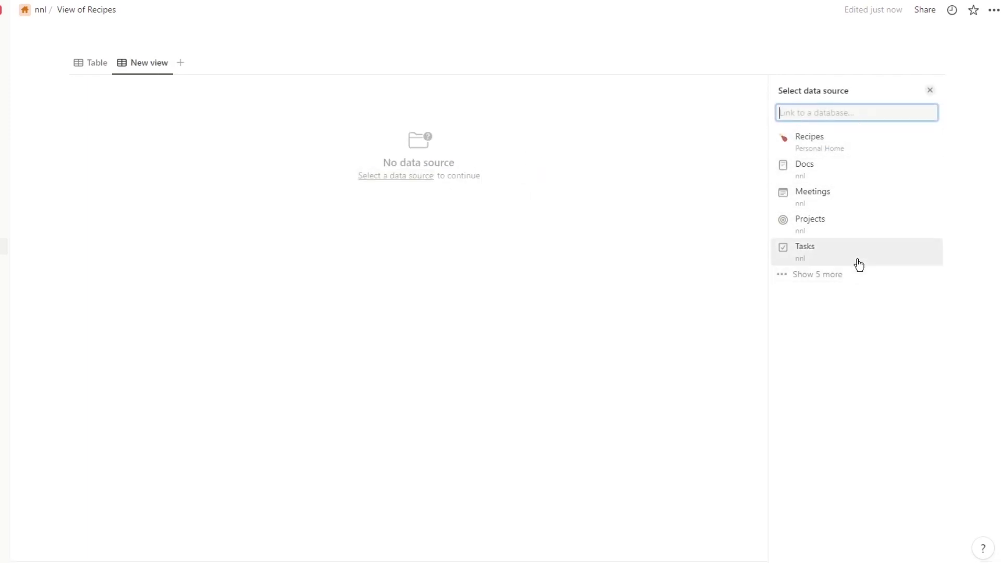
{"action": "left_click", "coordinate": [821, 276]}
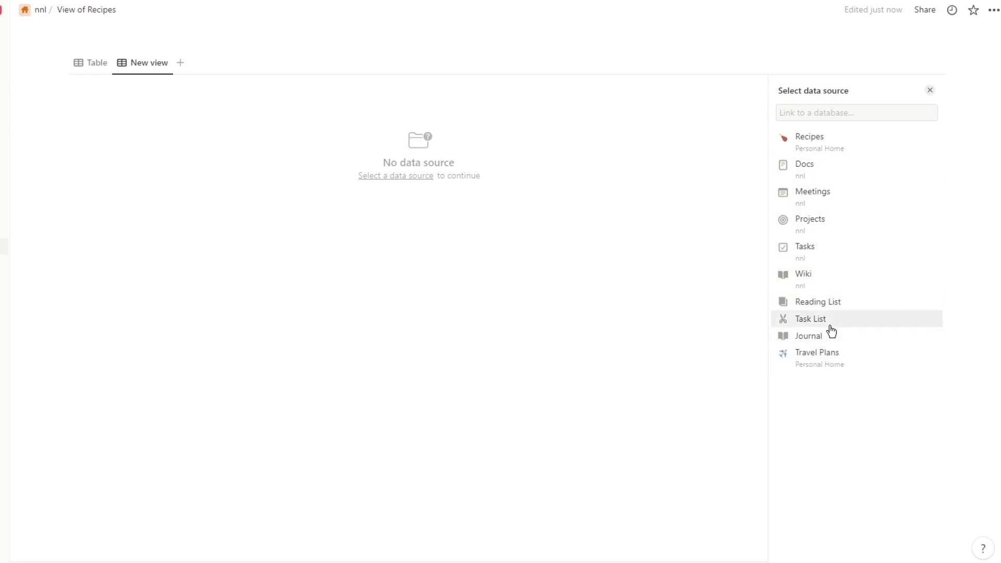
{"action": "left_click", "coordinate": [392, 235]}
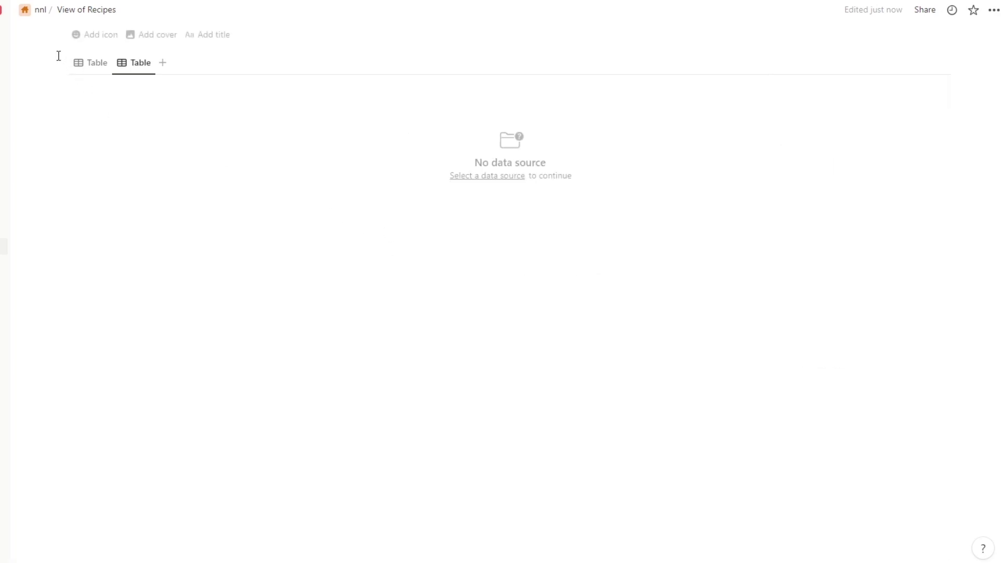
Switch to the first Table view and add a new empty row to Recipes.
{"action": "left_click", "coordinate": [95, 66]}
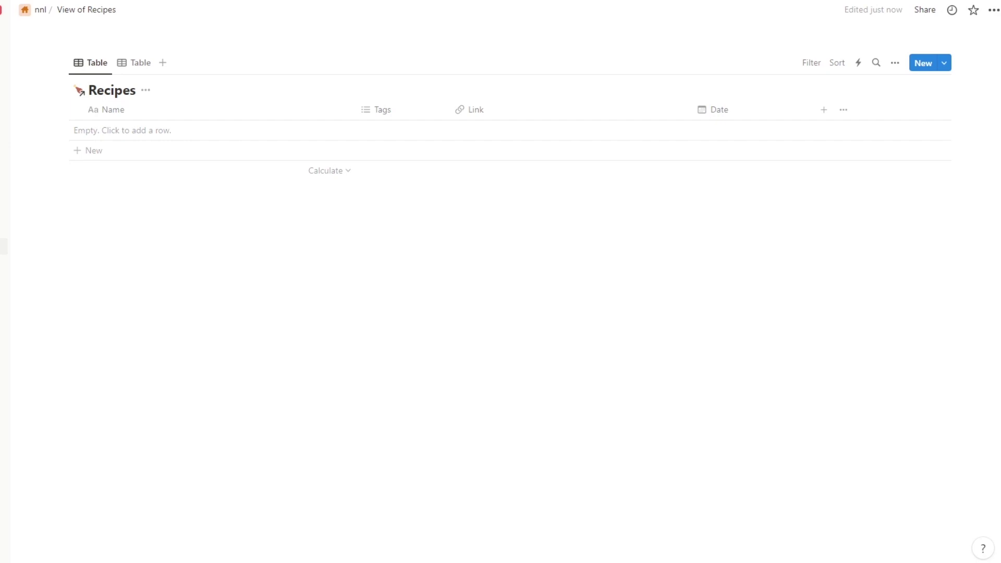
{"action": "left_click", "coordinate": [920, 61]}
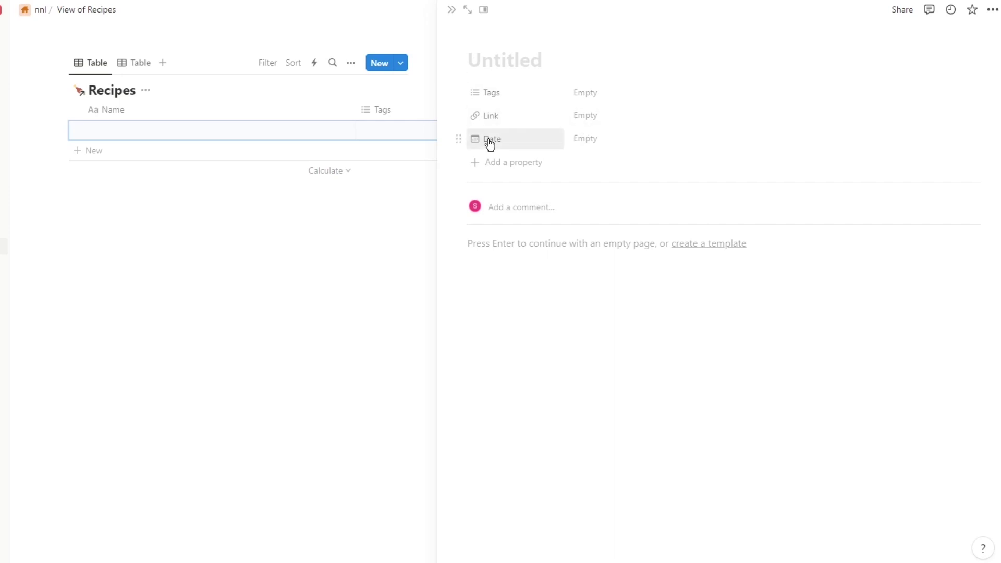
Create a new Recipes template titled 'Date'.
{"action": "left_click", "coordinate": [450, 9]}
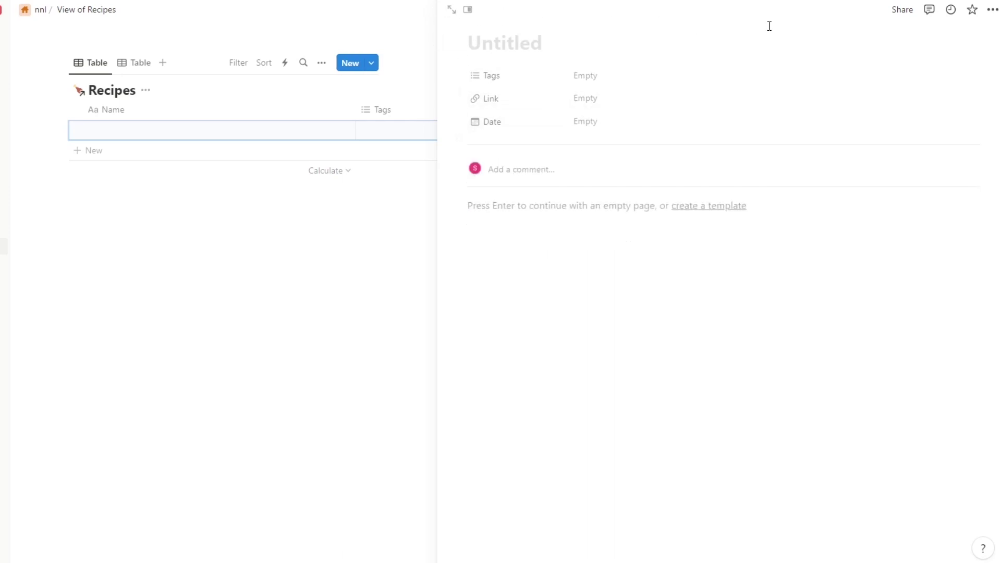
{"action": "left_click", "coordinate": [948, 63]}
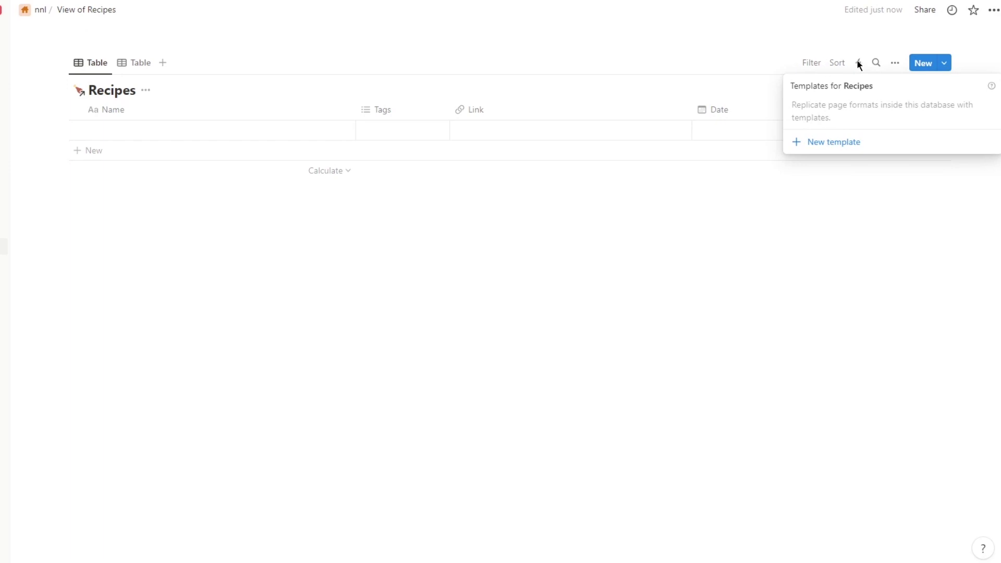
{"action": "left_click", "coordinate": [858, 63]}
{"action": "left_click", "coordinate": [944, 63]}
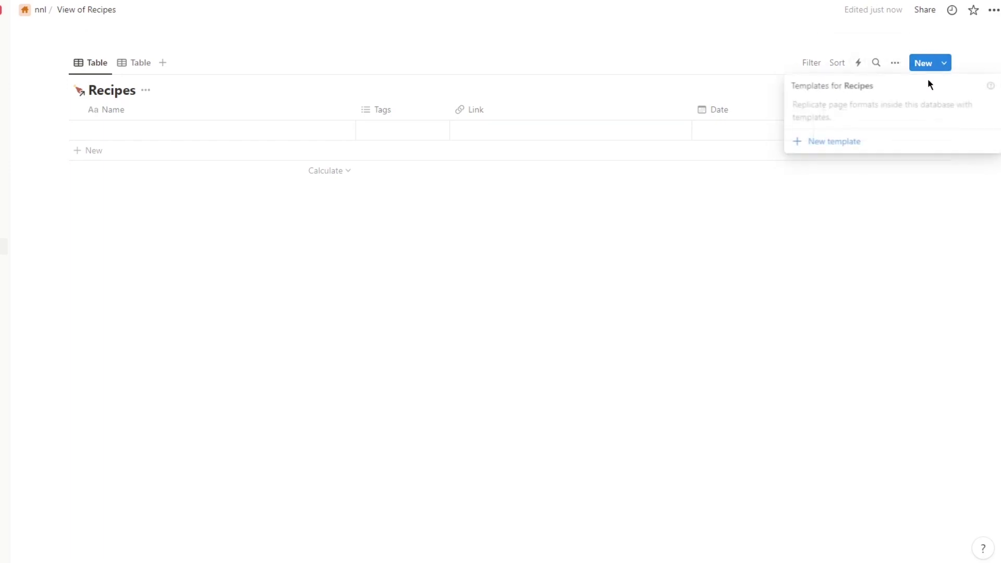
{"action": "left_click", "coordinate": [831, 142]}
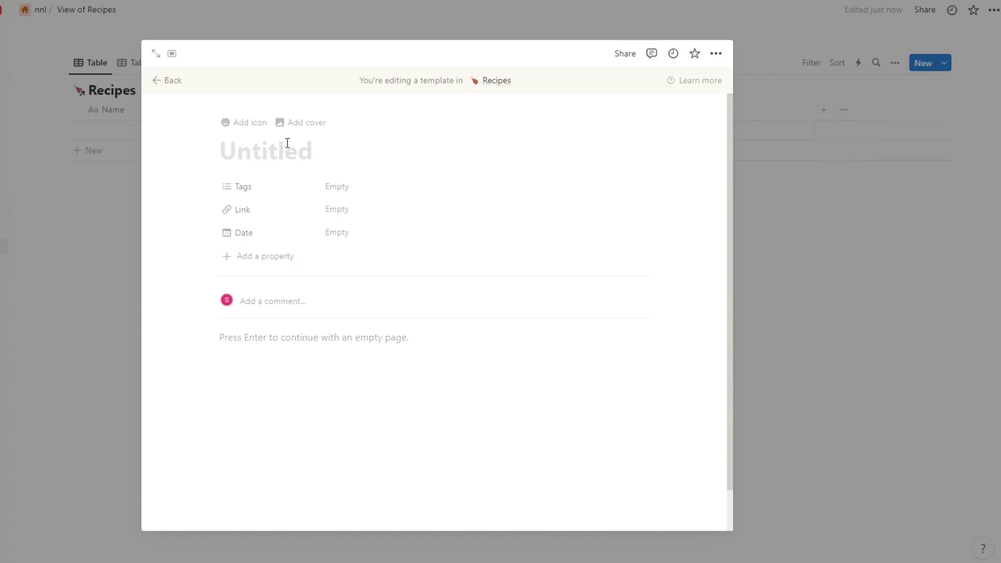
{"action": "type", "text": "Date"}
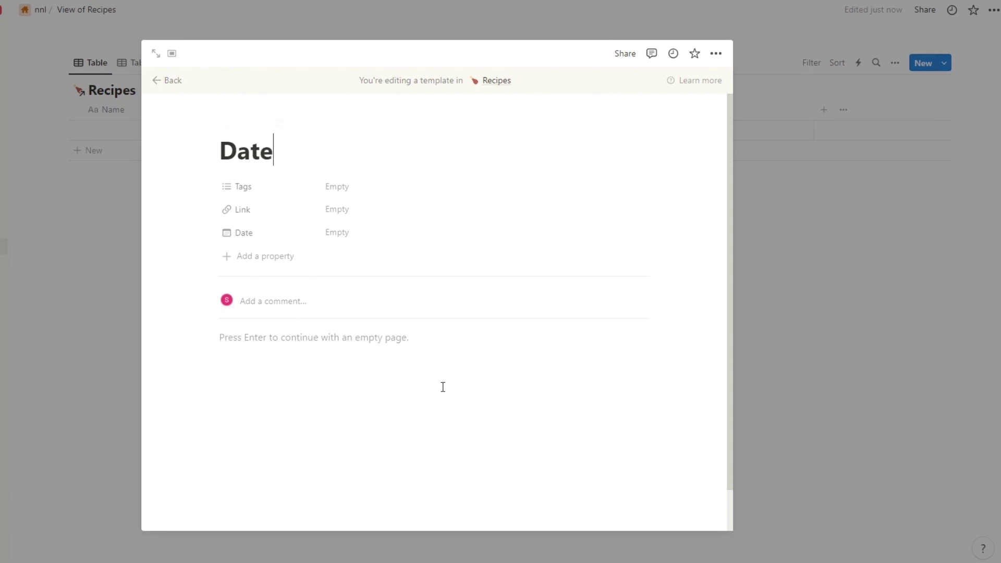
Dismiss the AI prompt in the template body and start a block with '/', then close the menu.
{"action": "left_click", "coordinate": [465, 393]}
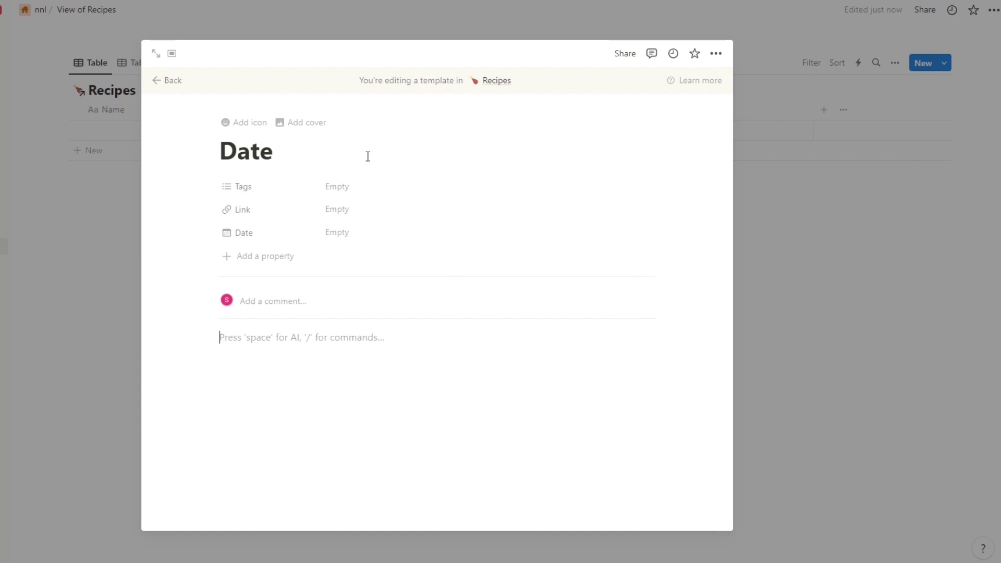
{"action": "key", "text": "space"}
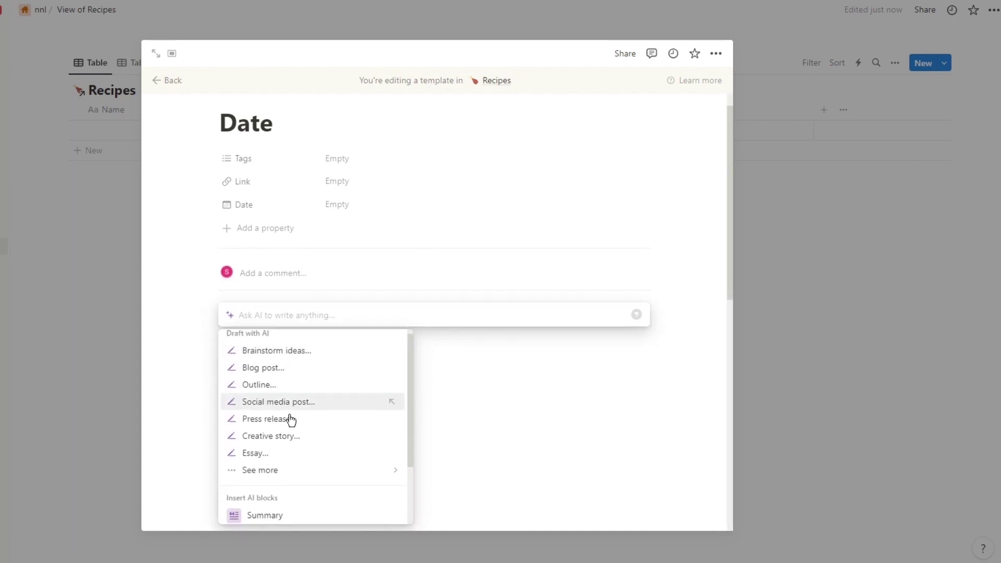
{"action": "scroll", "coordinate": [305, 412], "scroll_direction": "down", "scroll_amount": 2}
{"action": "scroll", "coordinate": [310, 412], "scroll_direction": "up", "scroll_amount": 2}
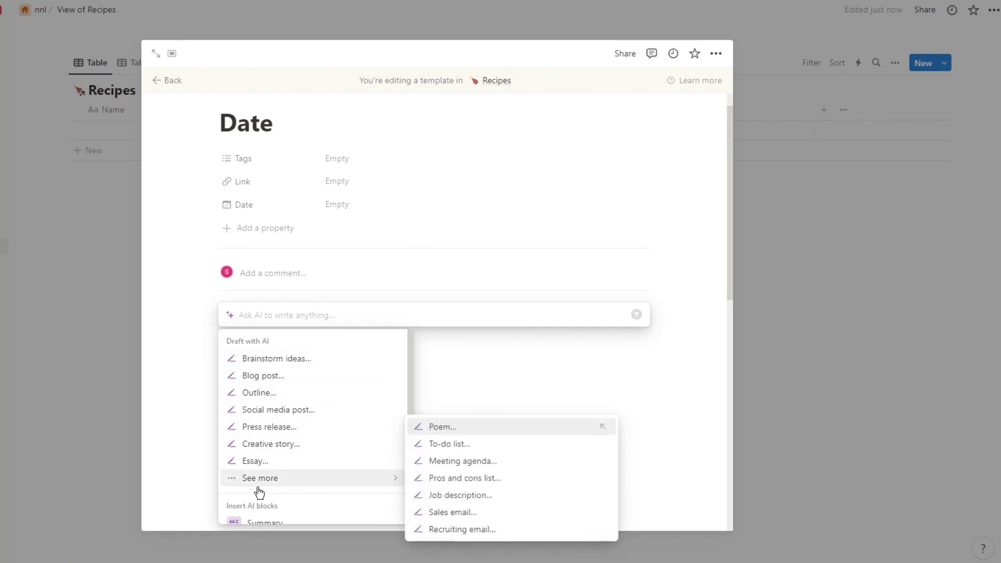
{"action": "mouse_move", "coordinate": [306, 476]}
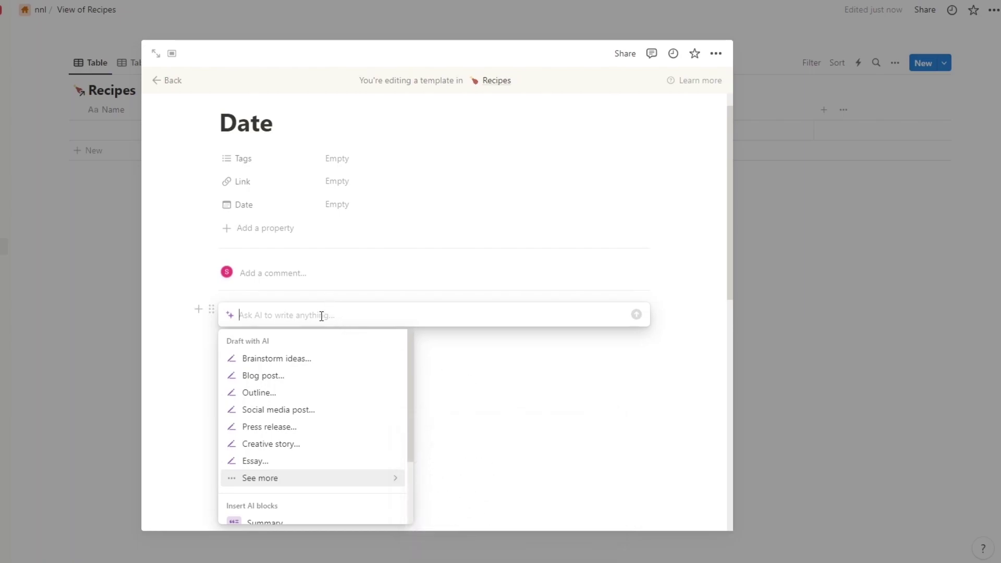
{"action": "key", "text": "BackSpace"}
{"action": "key", "text": "BackSpace"}
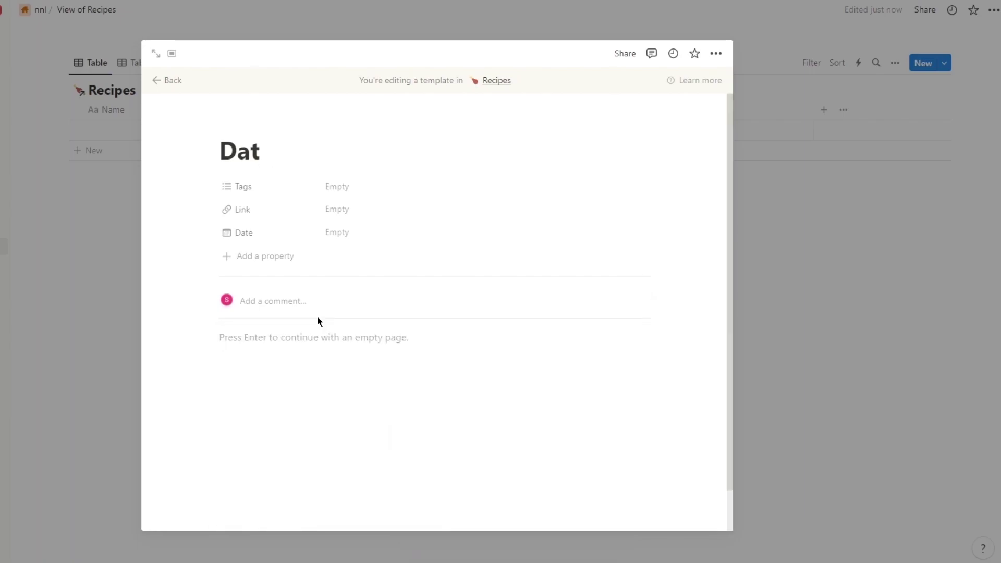
{"action": "left_click", "coordinate": [272, 337]}
{"action": "type", "text": "/"}
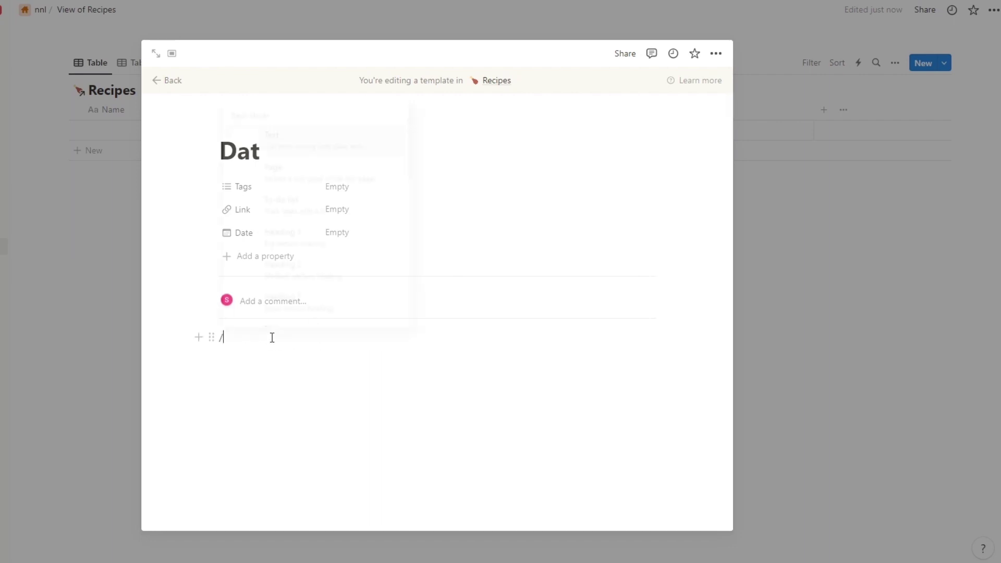
{"action": "scroll", "coordinate": [347, 214], "scroll_direction": "down", "scroll_amount": 4}
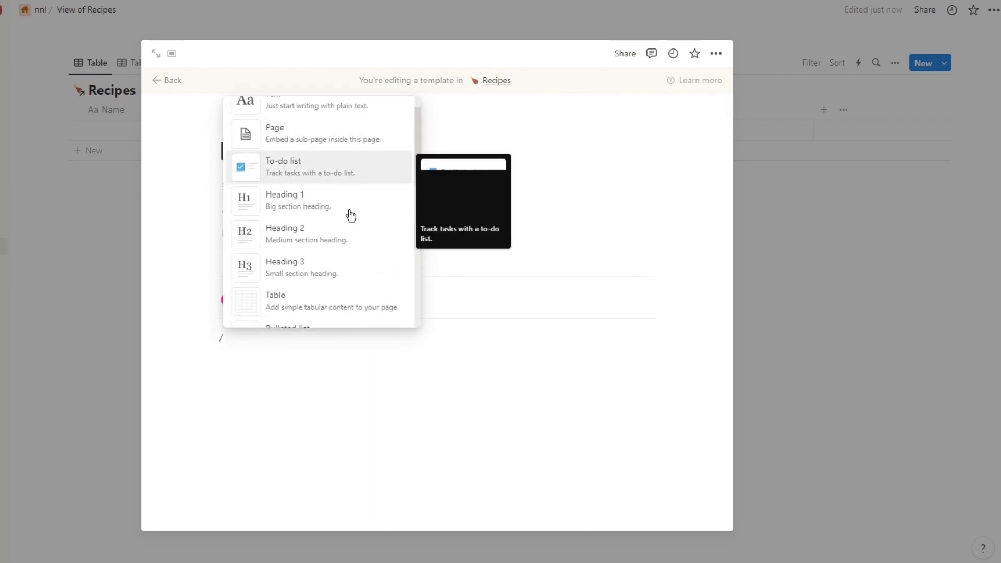
{"action": "scroll", "coordinate": [355, 218], "scroll_direction": "down", "scroll_amount": 15}
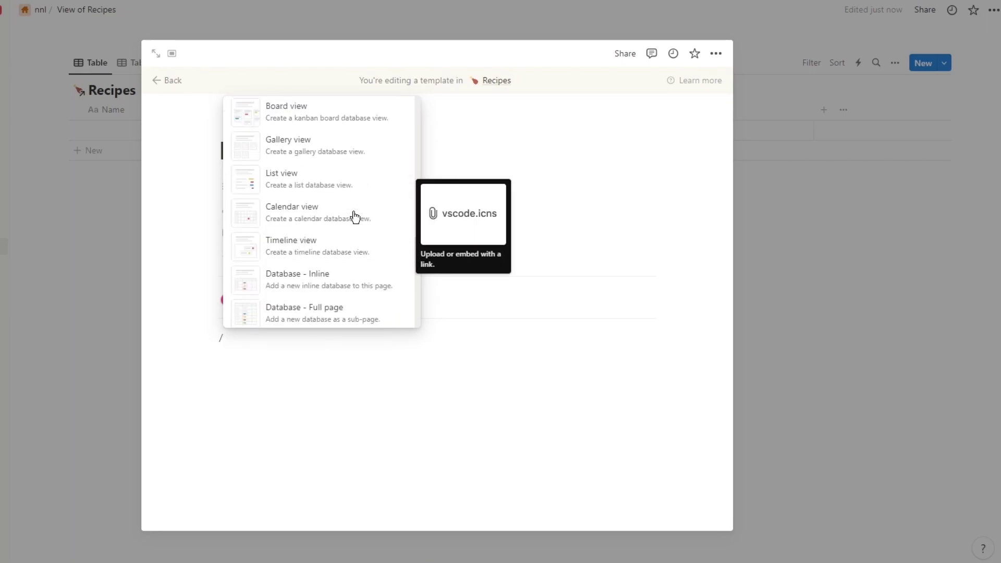
{"action": "scroll", "coordinate": [355, 218], "scroll_direction": "down", "scroll_amount": 10}
{"action": "key", "text": "Escape"}
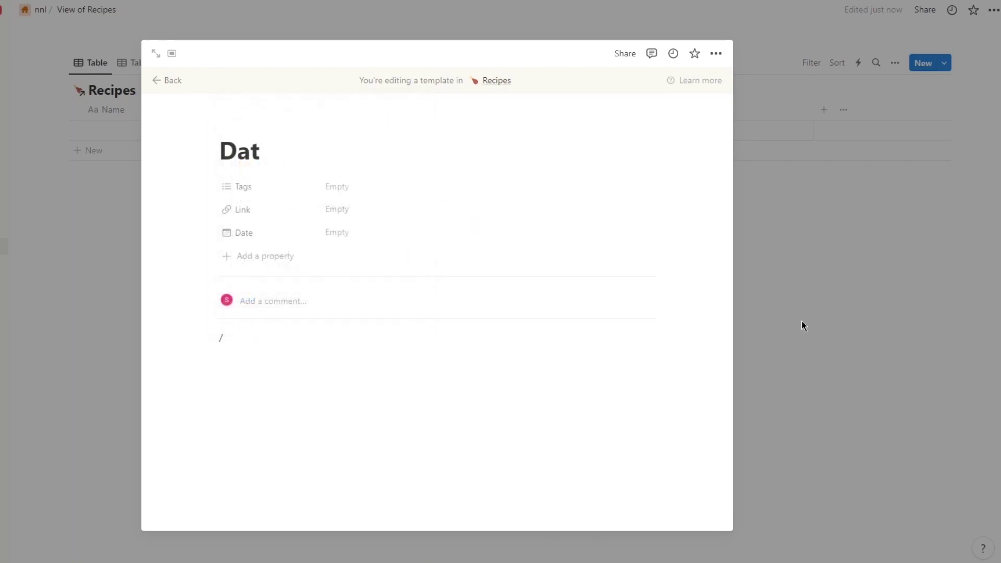
Close the template editor, add three empty Recipes rows, and check the second view.
{"action": "left_click", "coordinate": [851, 302]}
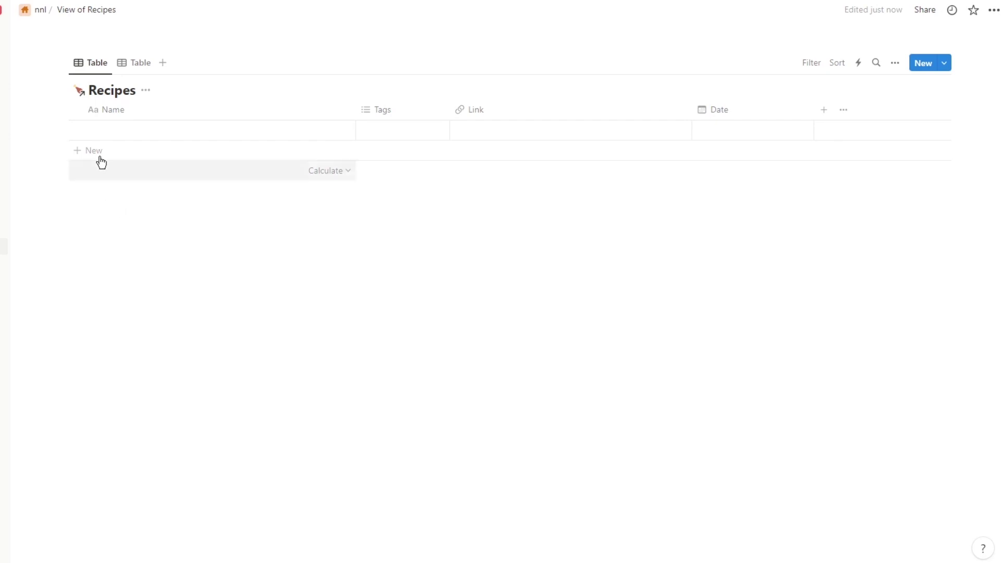
{"action": "left_click", "coordinate": [128, 156]}
{"action": "key", "text": "Escape"}
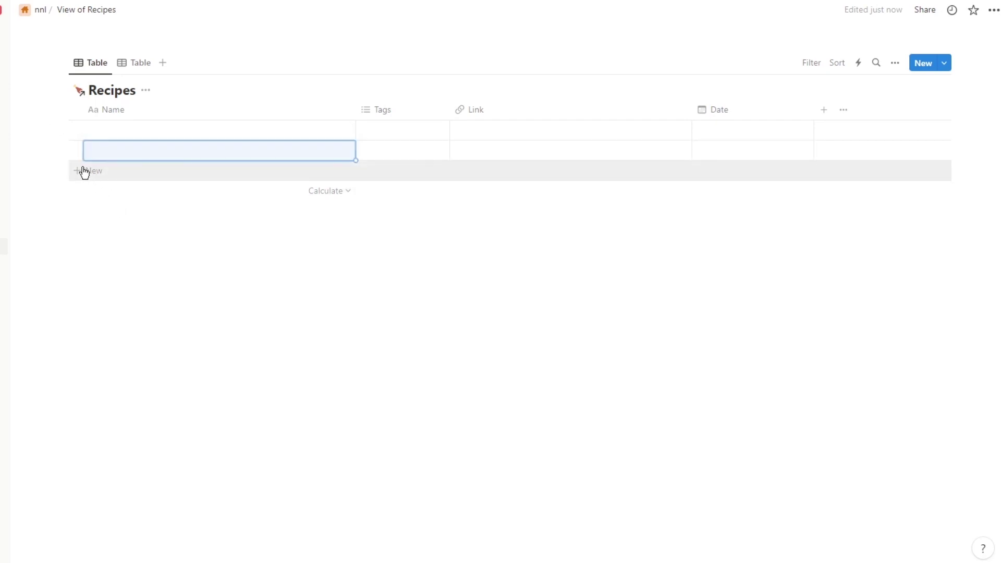
{"action": "left_click", "coordinate": [86, 171]}
{"action": "key", "text": "Escape"}
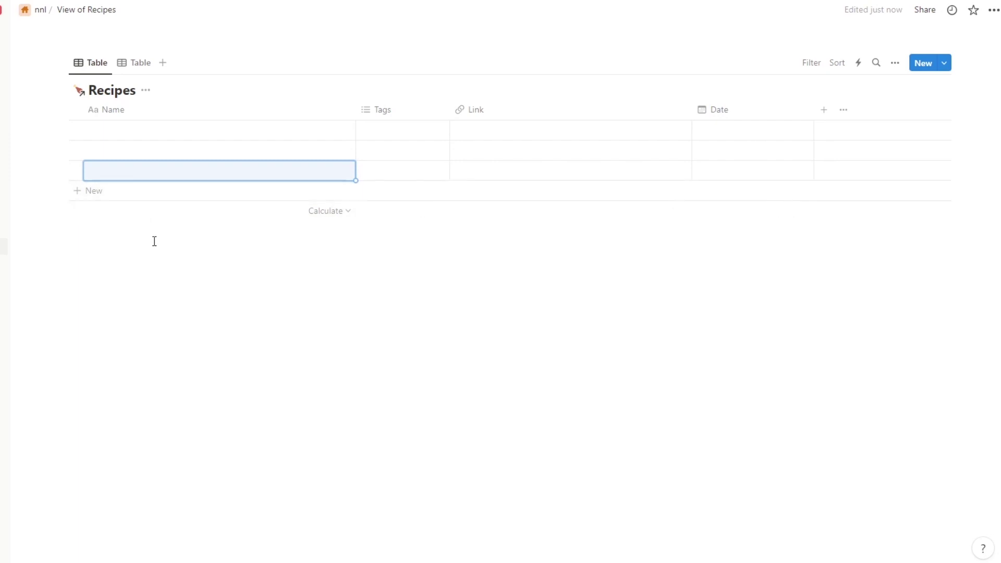
{"action": "left_click", "coordinate": [109, 193]}
{"action": "key", "text": "Escape"}
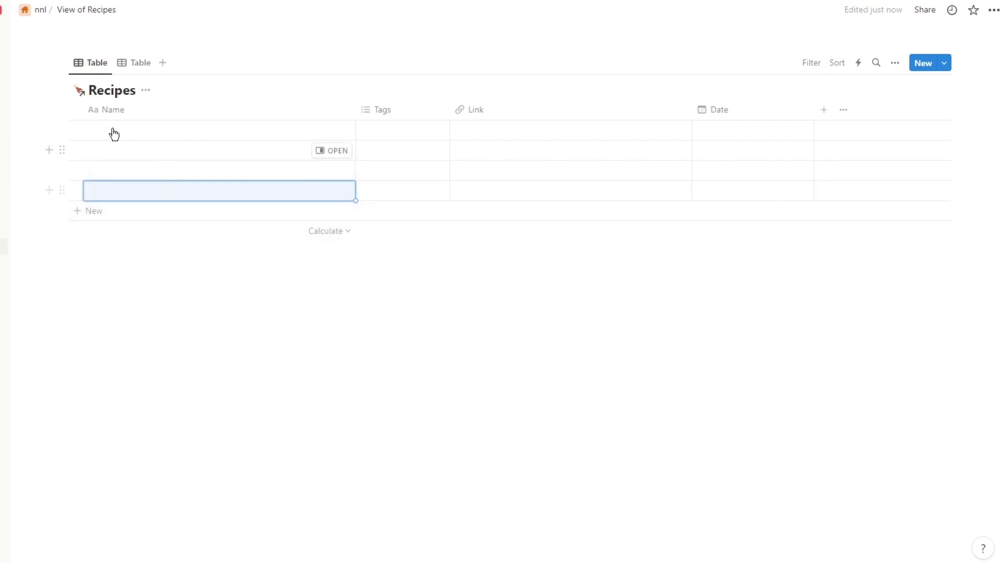
{"action": "left_click", "coordinate": [145, 69]}
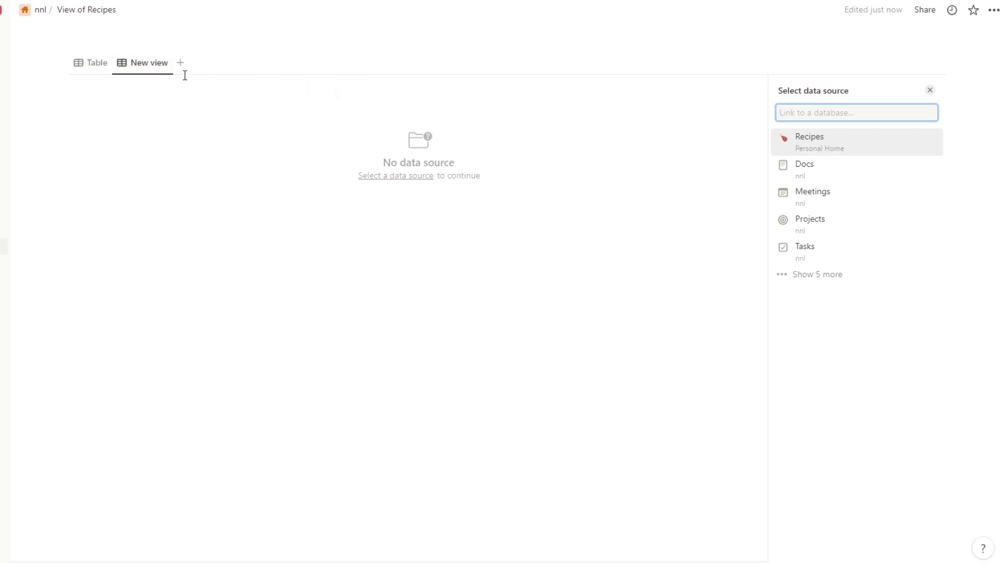
Duplicate the first Table view twice into Table (1) copies.
{"action": "left_click", "coordinate": [98, 68]}
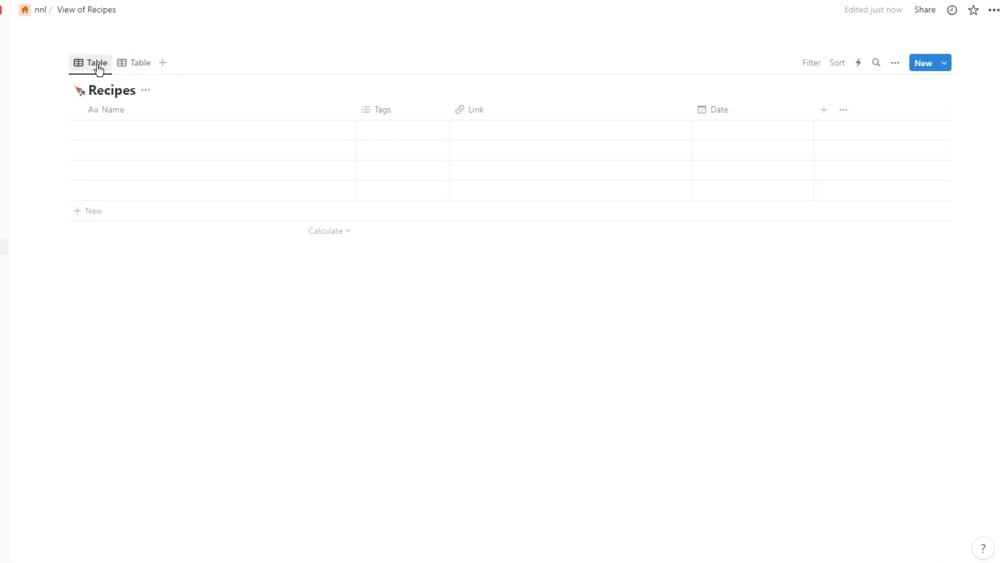
{"action": "left_click", "coordinate": [98, 68]}
{"action": "left_click", "coordinate": [112, 155]}
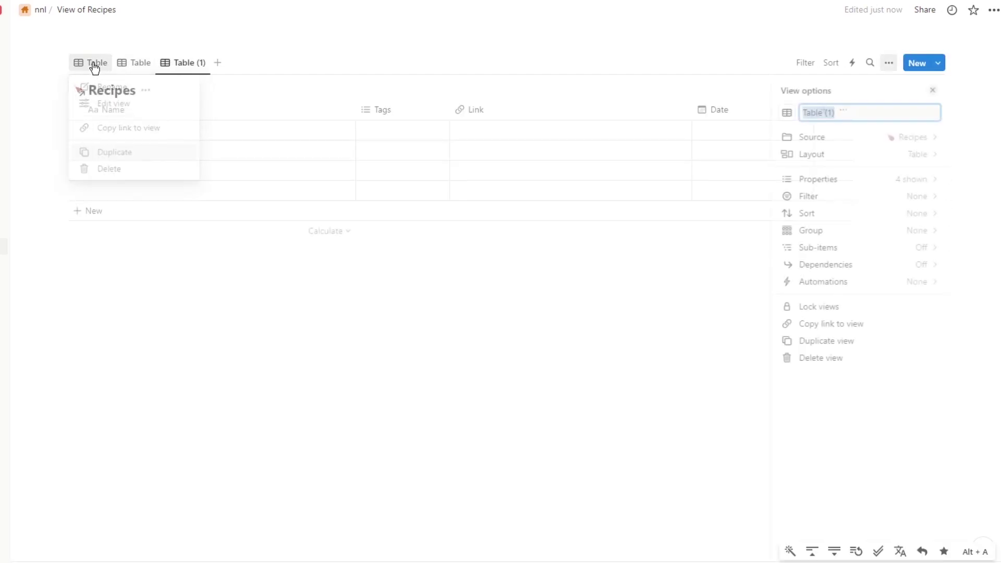
{"action": "right_click", "coordinate": [92, 64]}
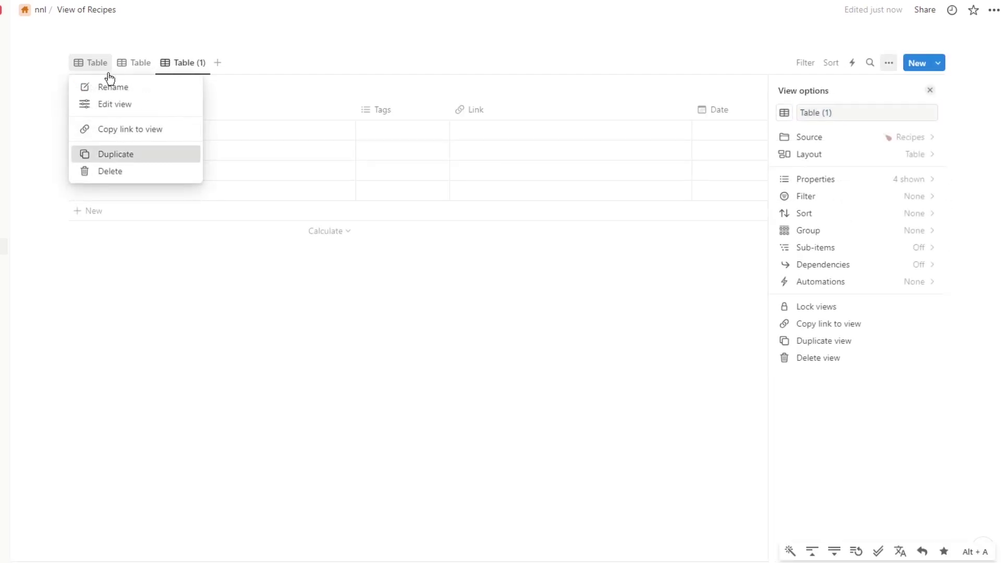
{"action": "key", "text": "Return"}
Delete the old second Table view and switch to the first Table (1) view.
{"action": "right_click", "coordinate": [128, 62]}
{"action": "left_click", "coordinate": [157, 171]}
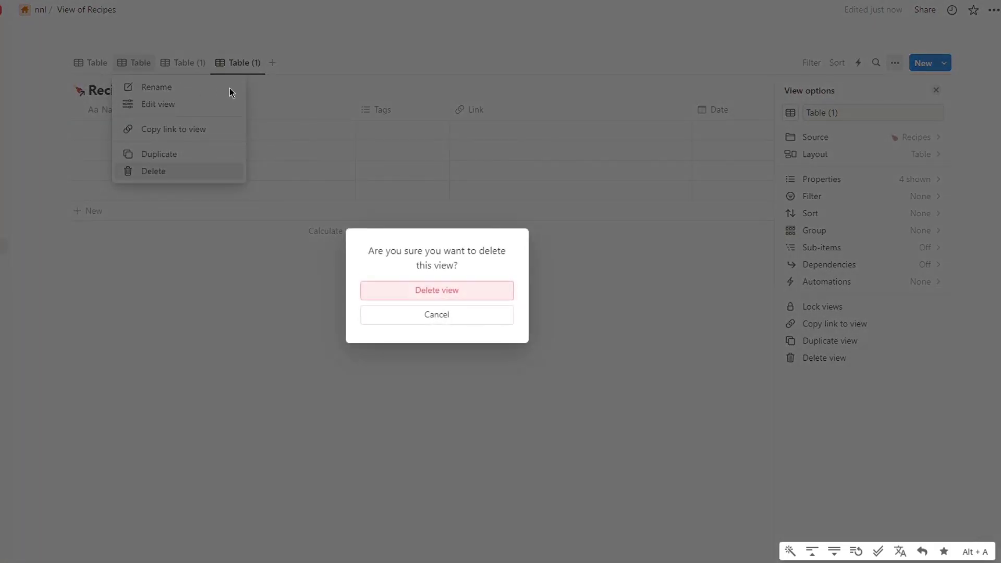
{"action": "left_click", "coordinate": [400, 291]}
{"action": "left_click", "coordinate": [134, 84]}
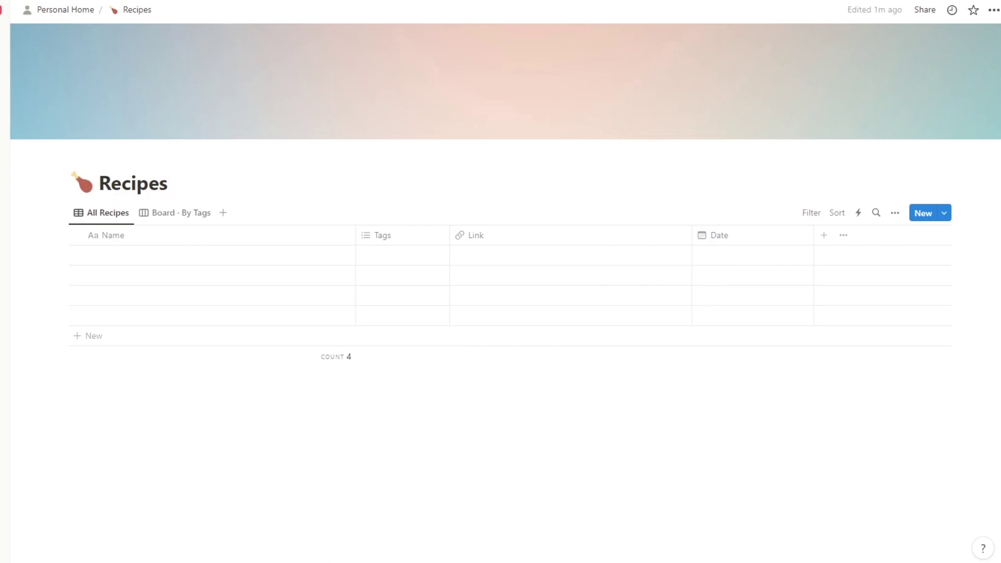
{"action": "key", "text": "ctrl+["}
{"action": "left_click", "coordinate": [137, 65]}
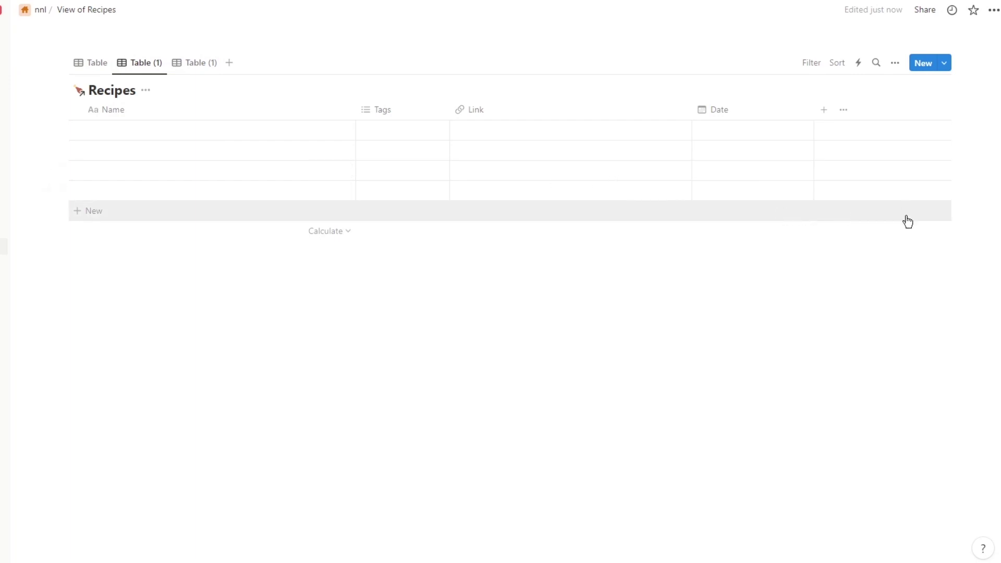
Open the Table (1) view's layout settings and delete the Link column property.
{"action": "right_click", "coordinate": [887, 385]}
{"action": "left_click", "coordinate": [238, 89]}
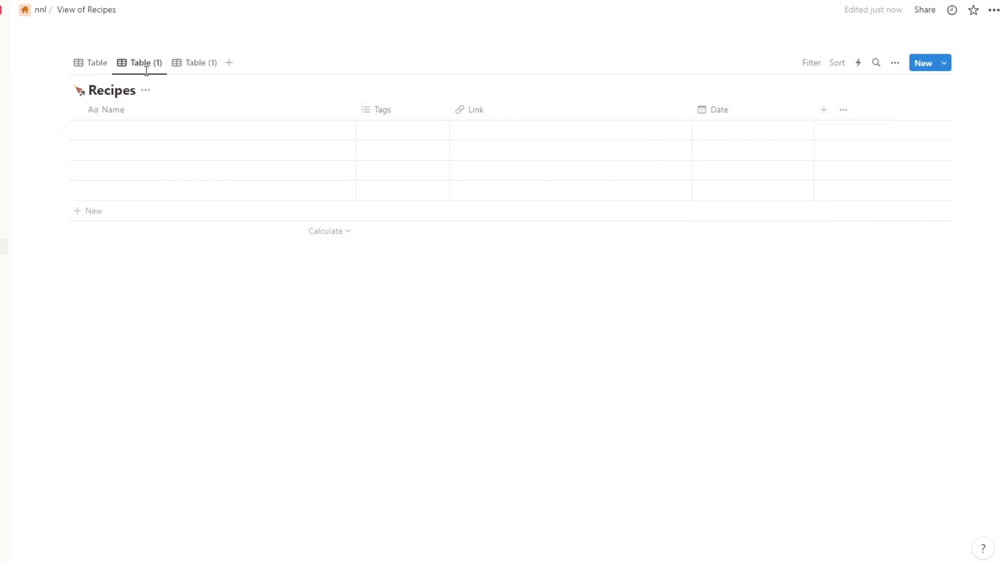
{"action": "left_click", "coordinate": [147, 91]}
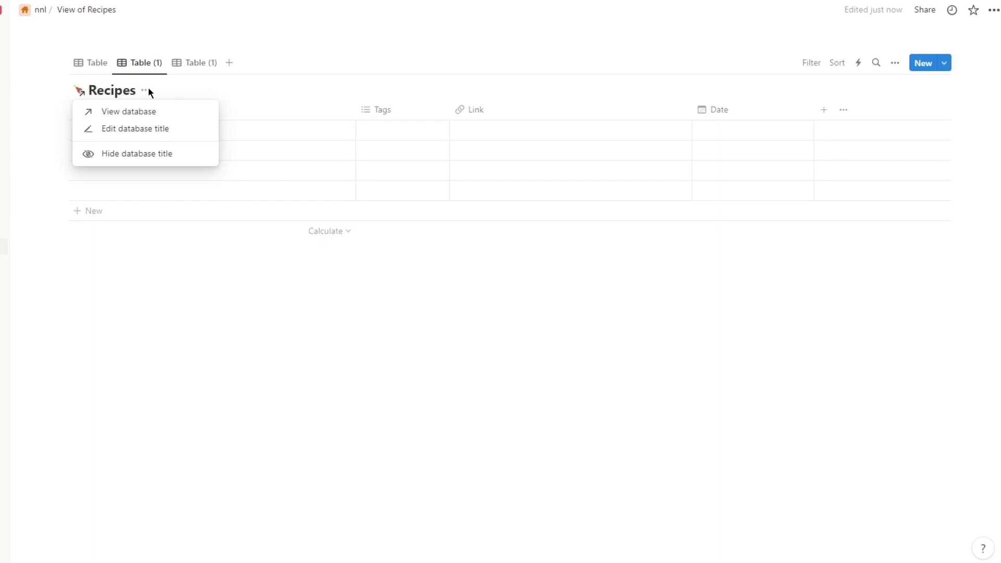
{"action": "left_click", "coordinate": [144, 65]}
{"action": "left_click", "coordinate": [144, 65]}
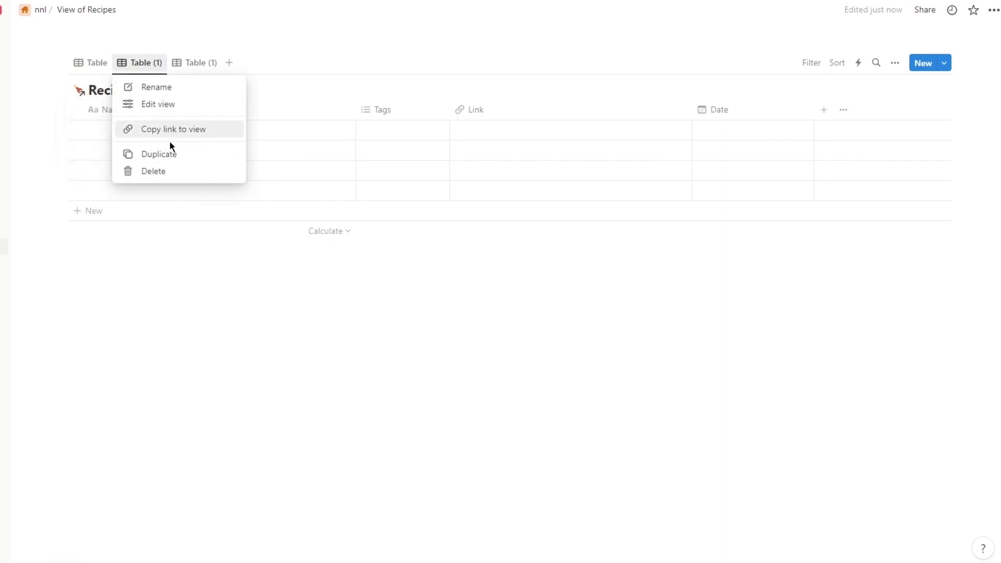
{"action": "left_click", "coordinate": [164, 104]}
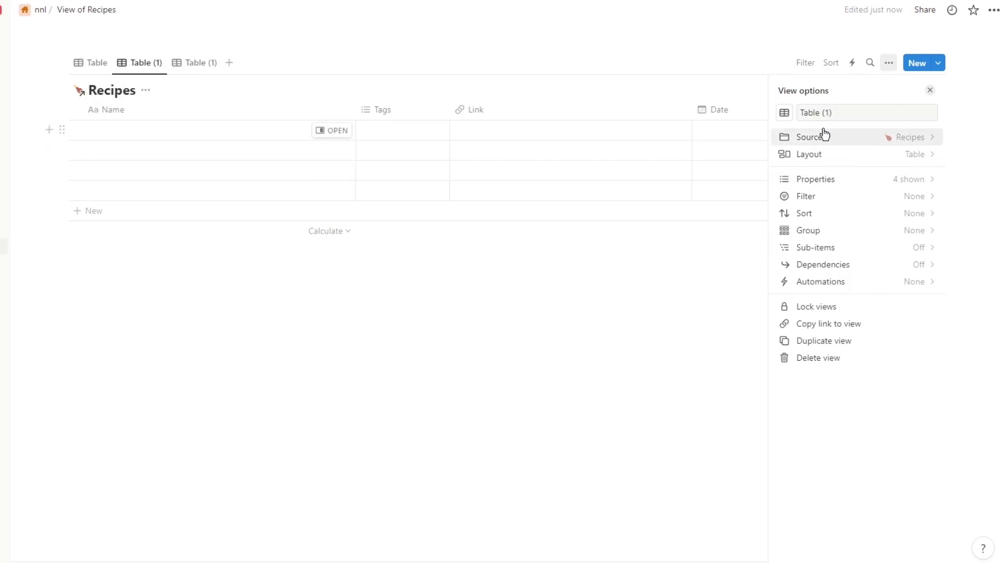
{"action": "left_click", "coordinate": [823, 152]}
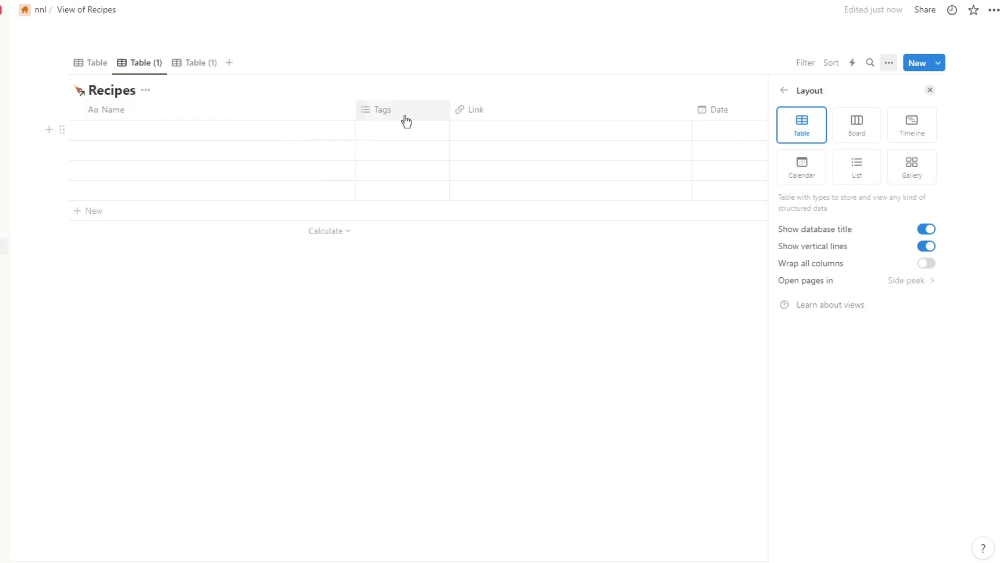
{"action": "left_click", "coordinate": [567, 110]}
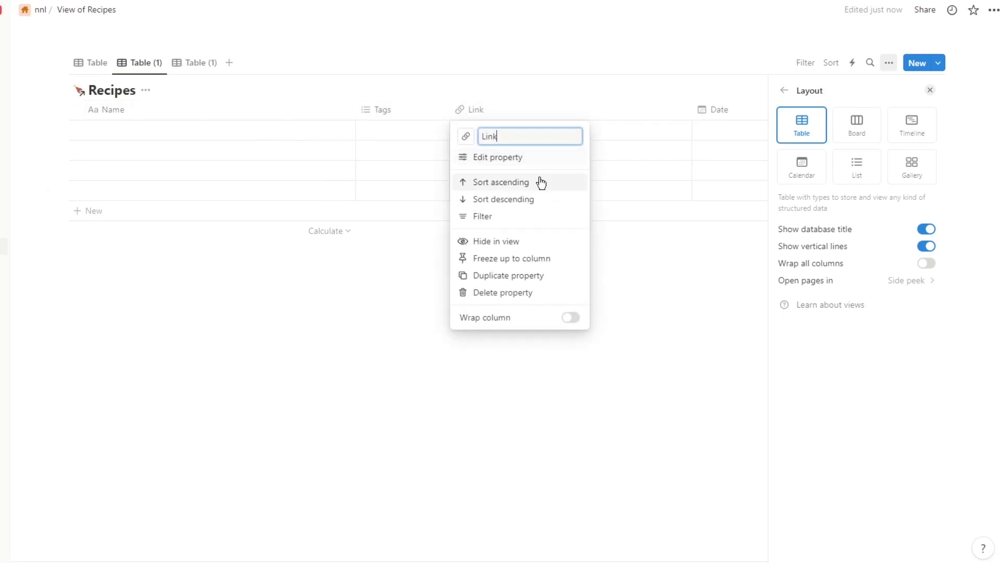
{"action": "left_click", "coordinate": [514, 294]}
Confirm deleting the Link property and leave the first row's name empty.
{"action": "left_click", "coordinate": [439, 284]}
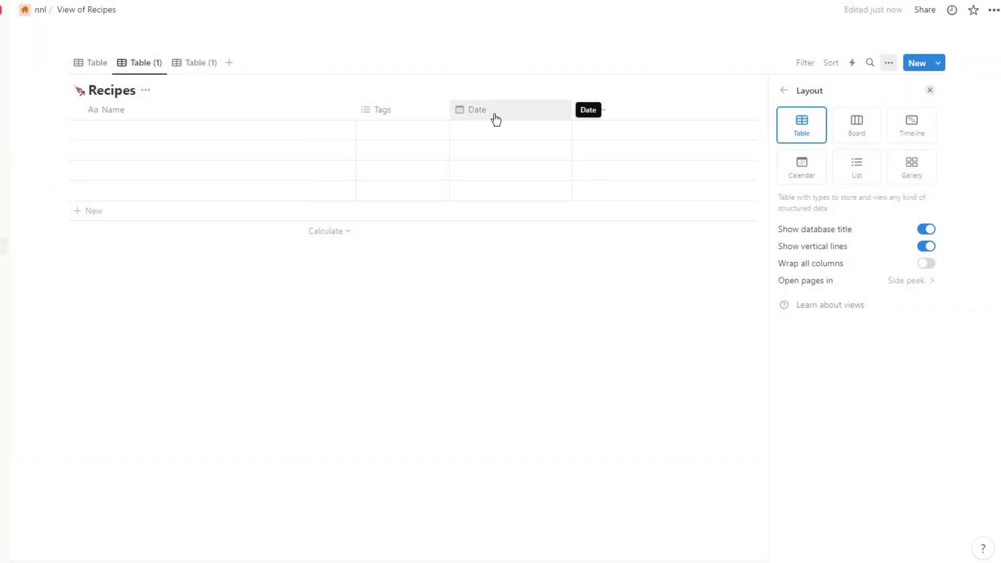
{"action": "left_click", "coordinate": [124, 132]}
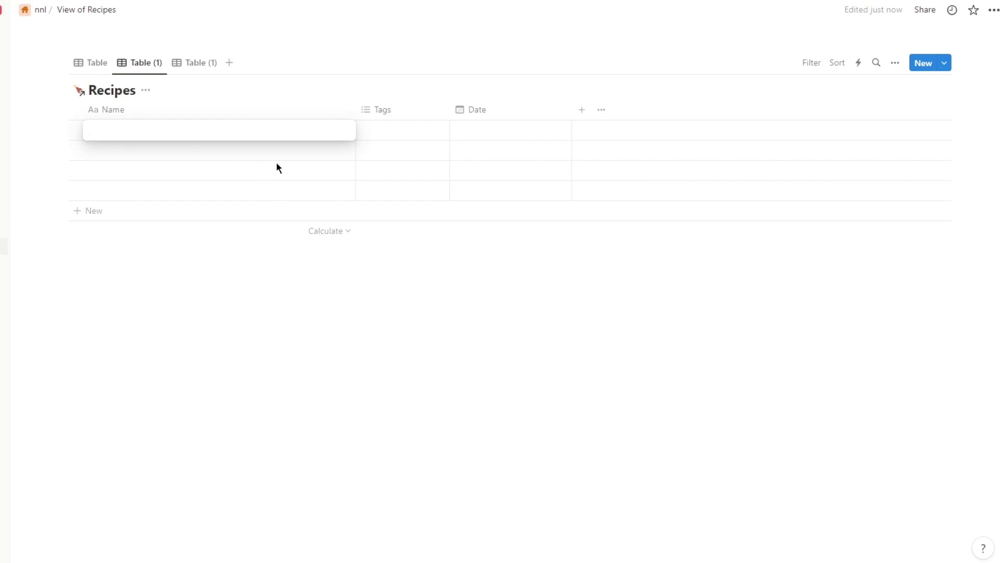
{"action": "key", "text": "Escape"}
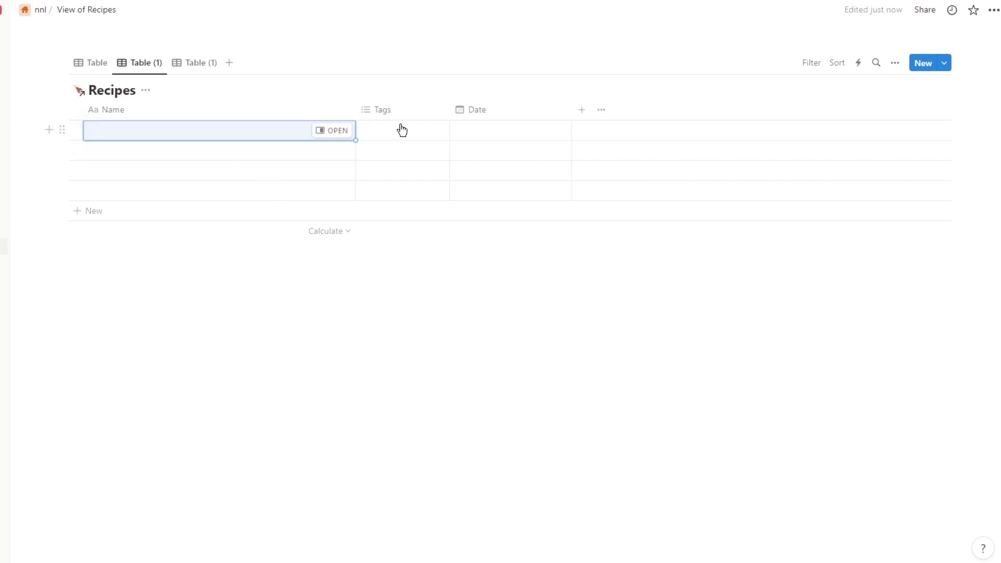
Tag the first Recipes row as Dessert, leaving its Date empty.
{"action": "left_click", "coordinate": [403, 129]}
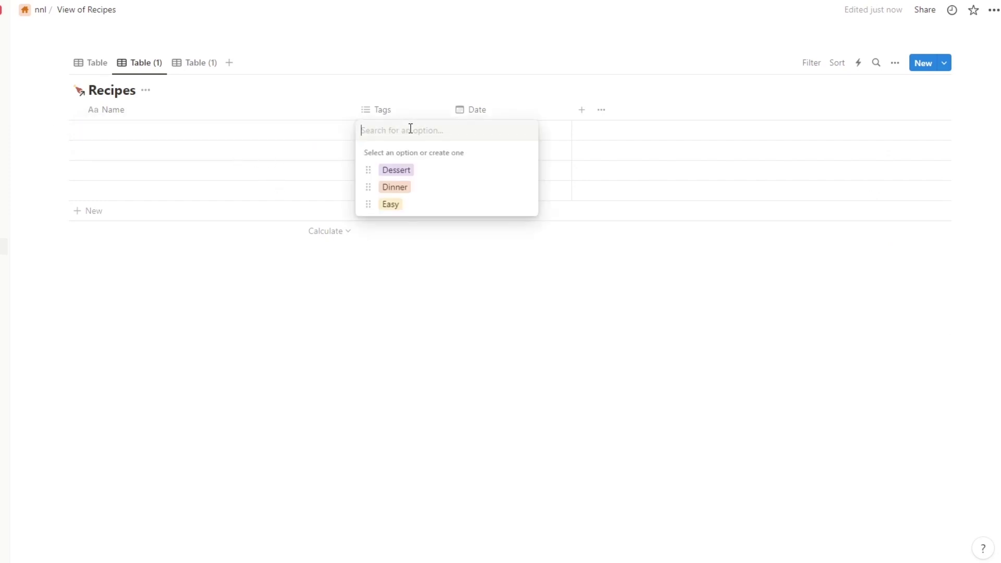
{"action": "left_click", "coordinate": [422, 178]}
{"action": "key", "text": "Escape"}
{"action": "left_click", "coordinate": [497, 130]}
{"action": "key", "text": "Escape"}
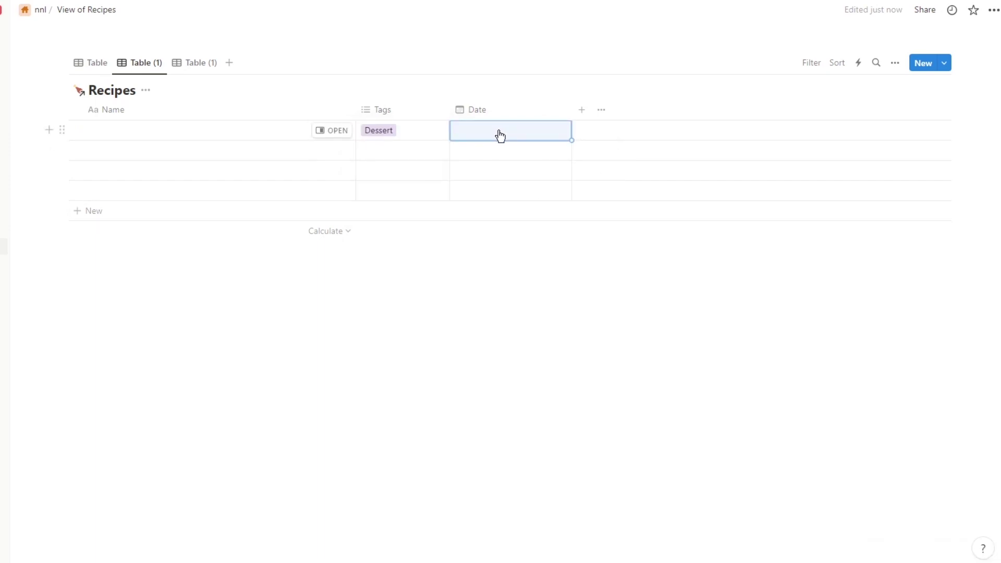
{"action": "left_click", "coordinate": [382, 302]}
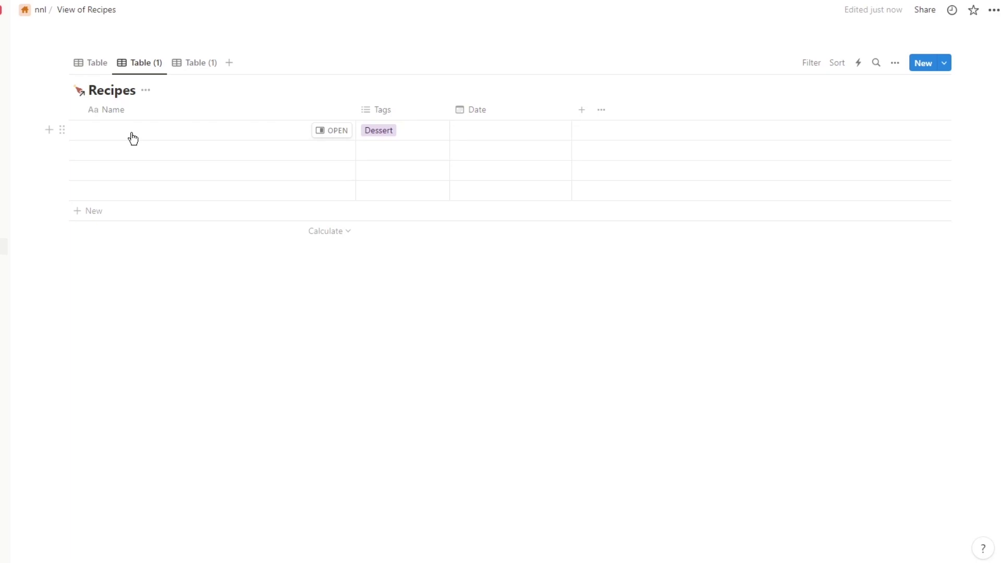
{"action": "left_click", "coordinate": [923, 10]}
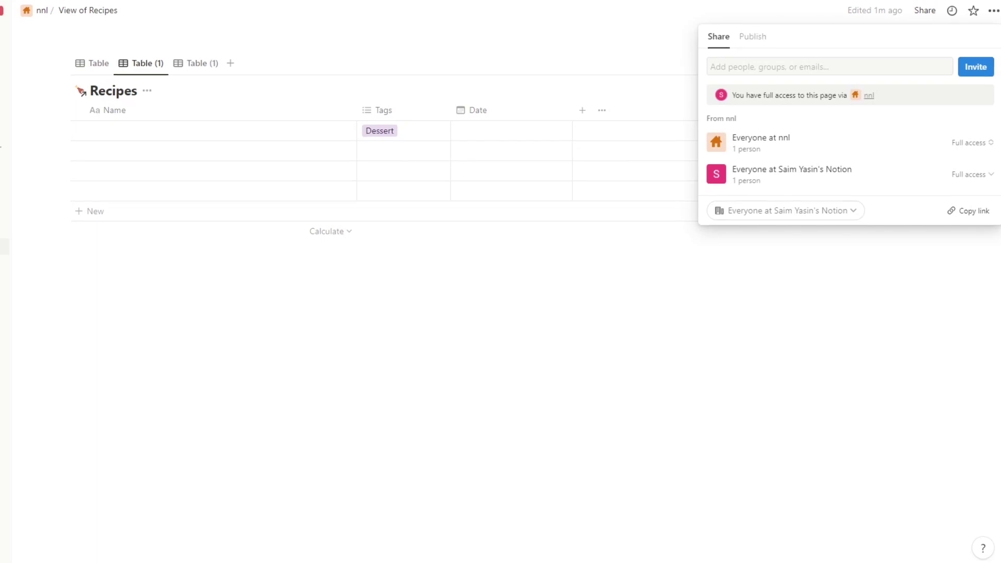
{"action": "left_click", "coordinate": [605, 420]}
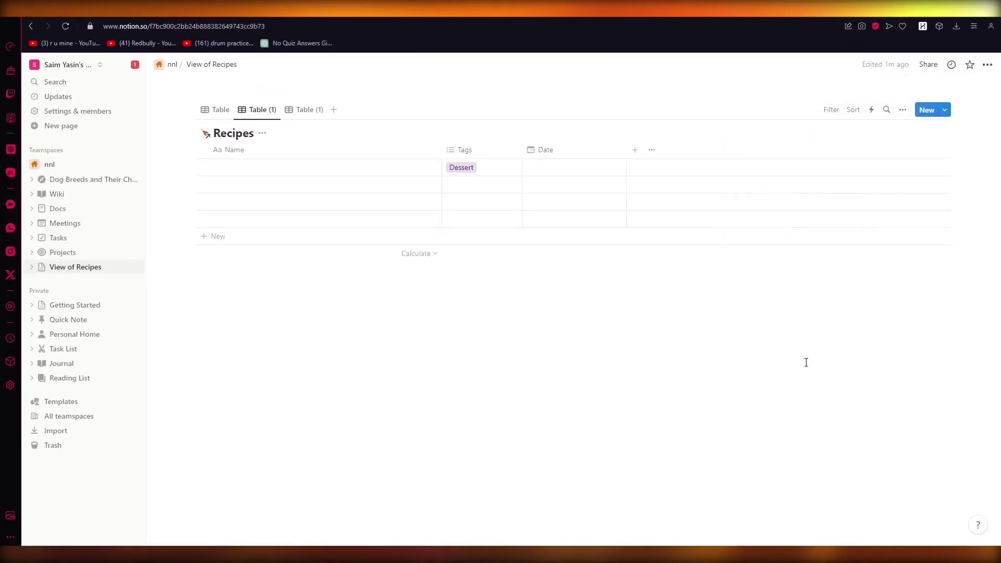